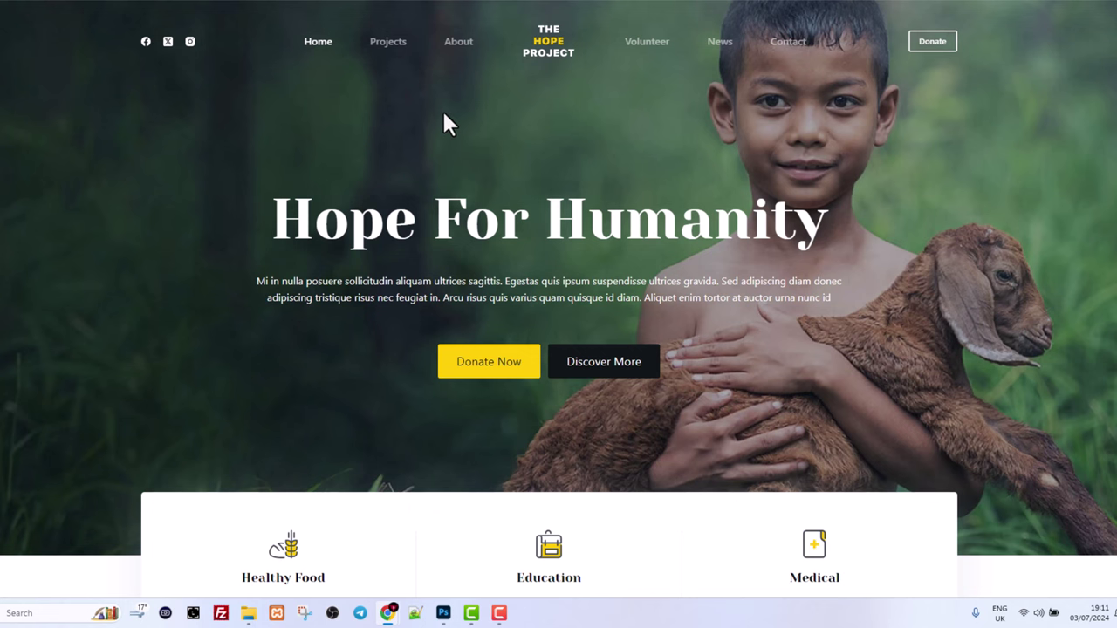
Scroll down and back up through the Hope Project Projects page.
scroll(244, 384, "down", 12)
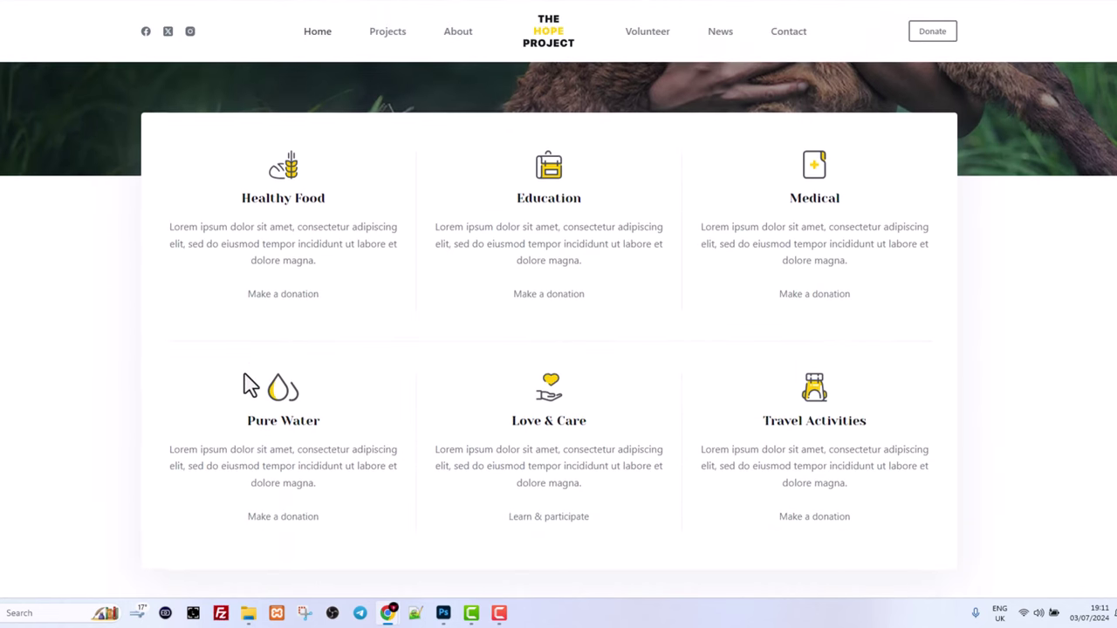
scroll(247, 385, "down", 12)
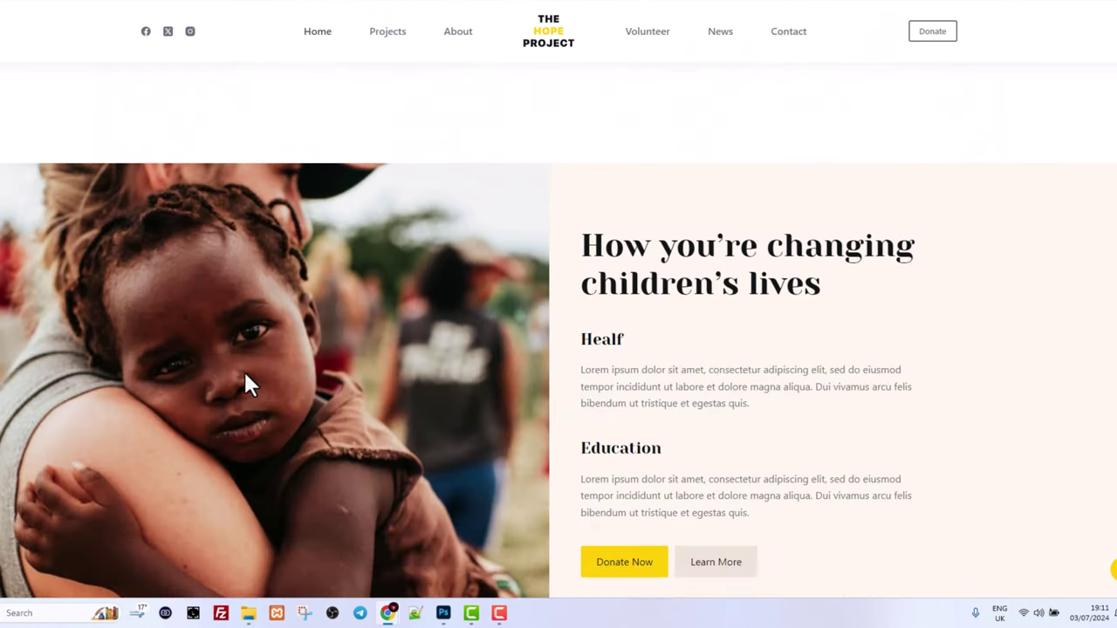
scroll(245, 376, "down", 5)
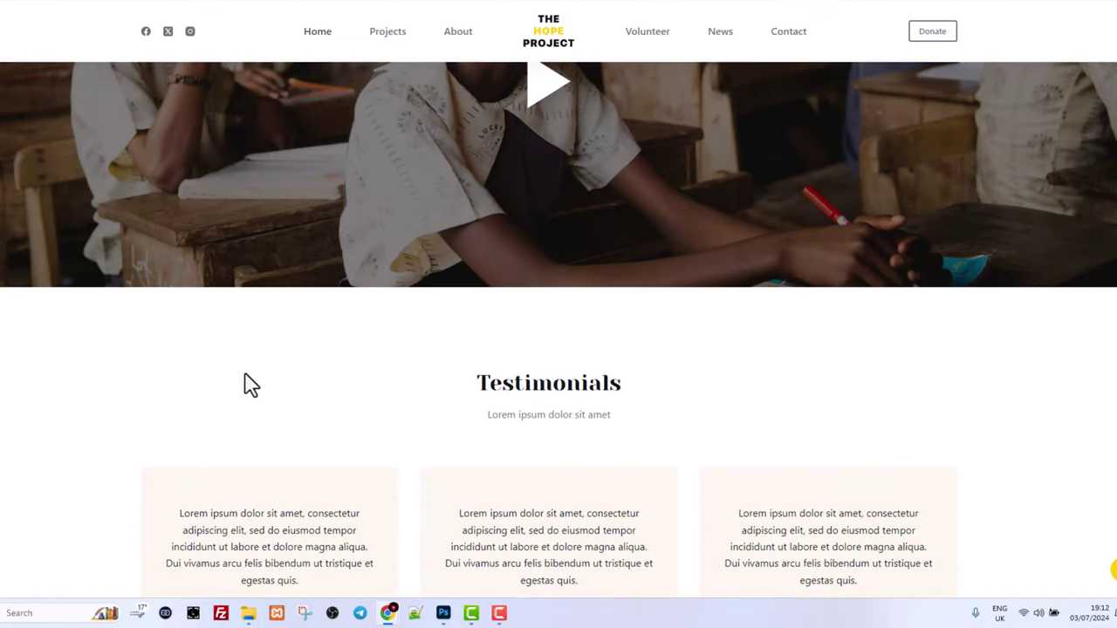
scroll(150, 374, "down", 7)
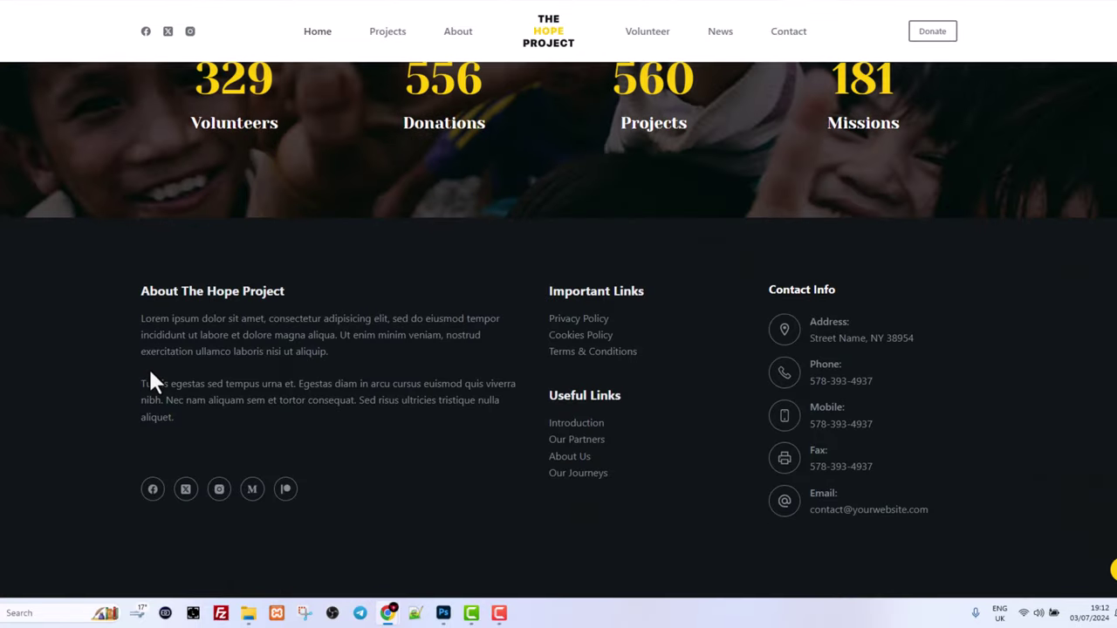
scroll(149, 370, "up", 14)
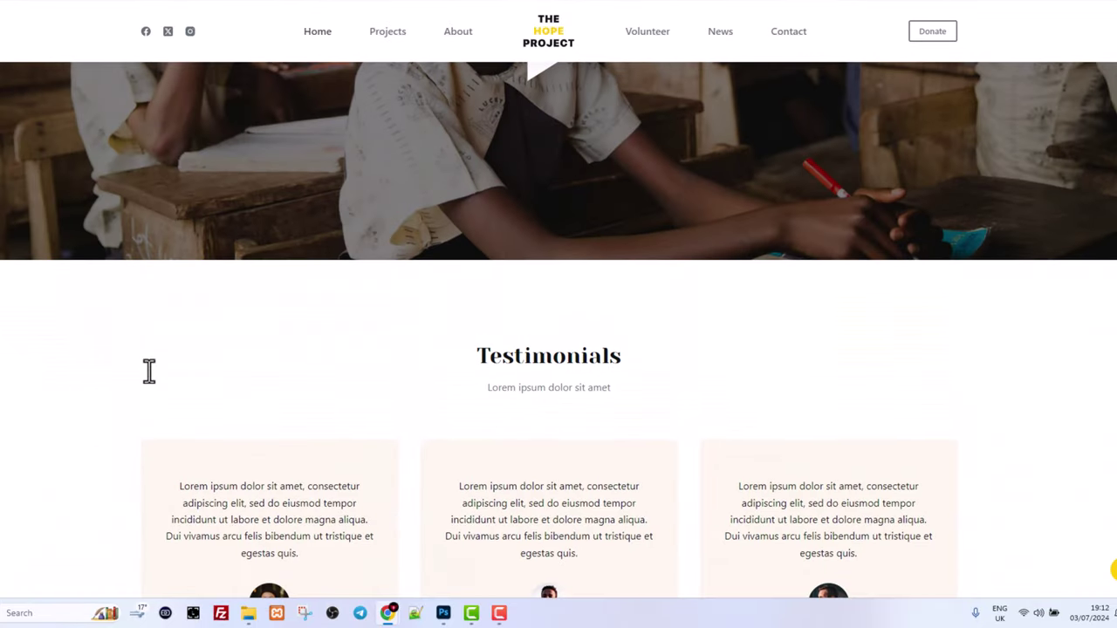
scroll(149, 371, "up", 8)
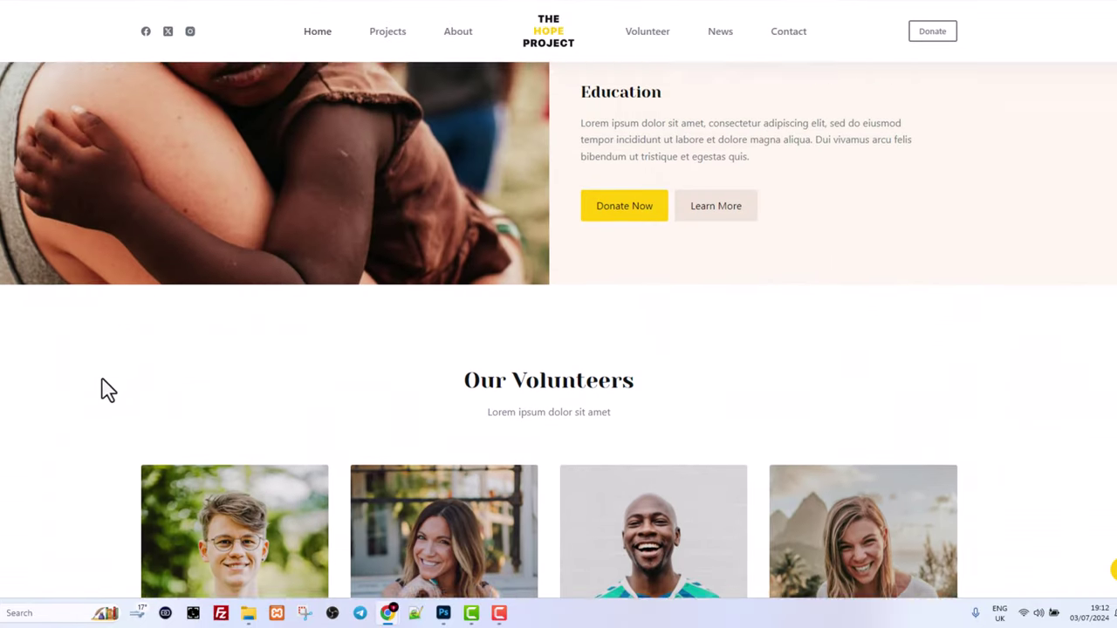
scroll(523, 261, "up", 6)
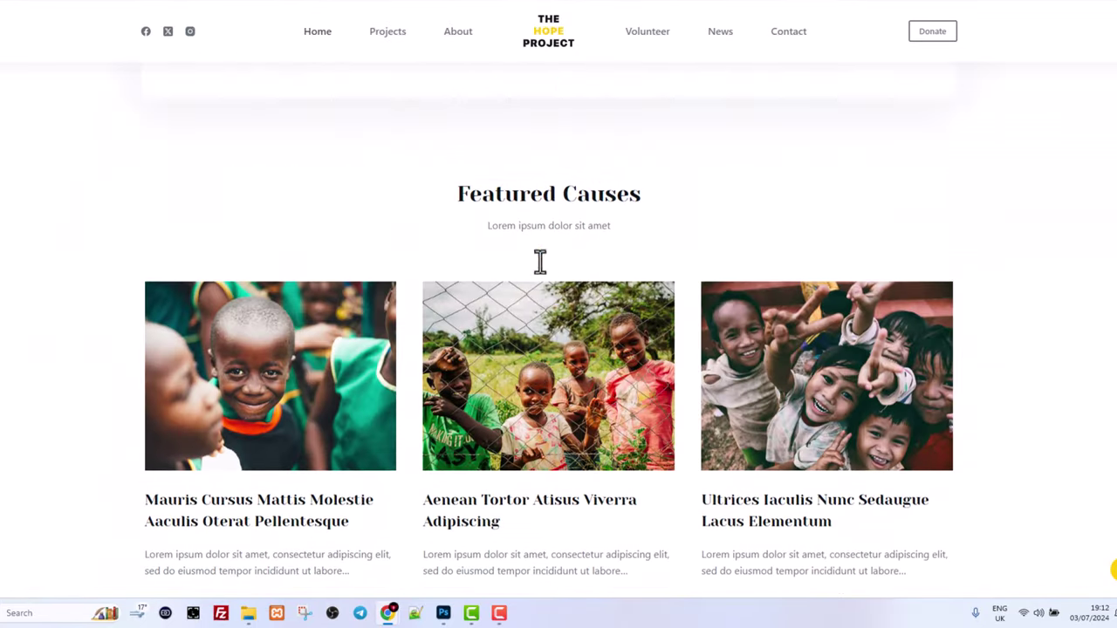
scroll(382, 276, "up", 8)
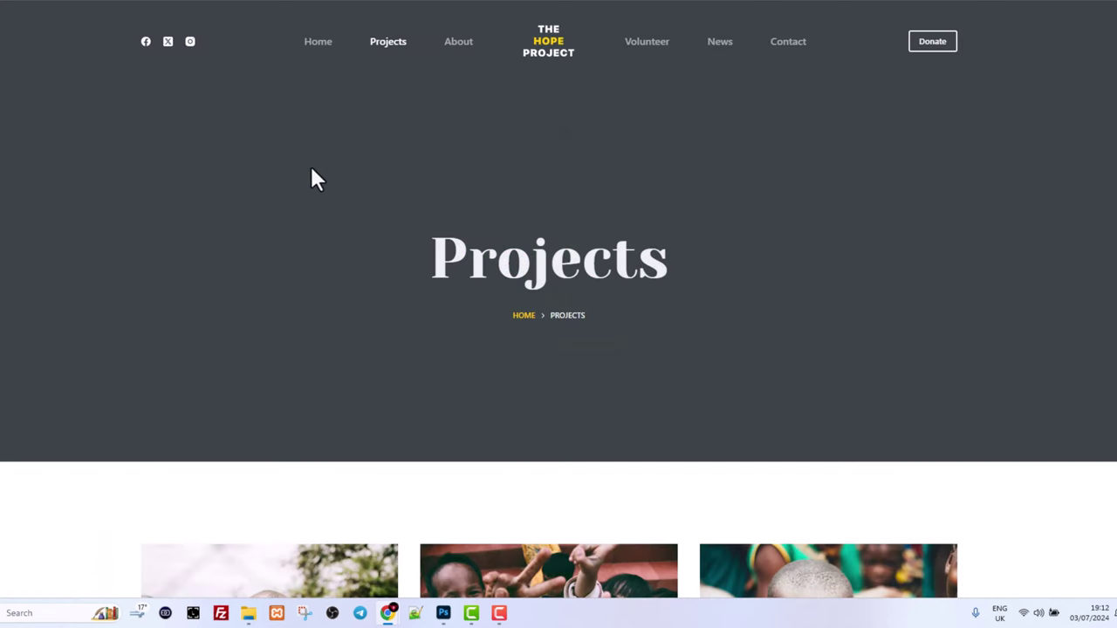
scroll(343, 162, "down", 6)
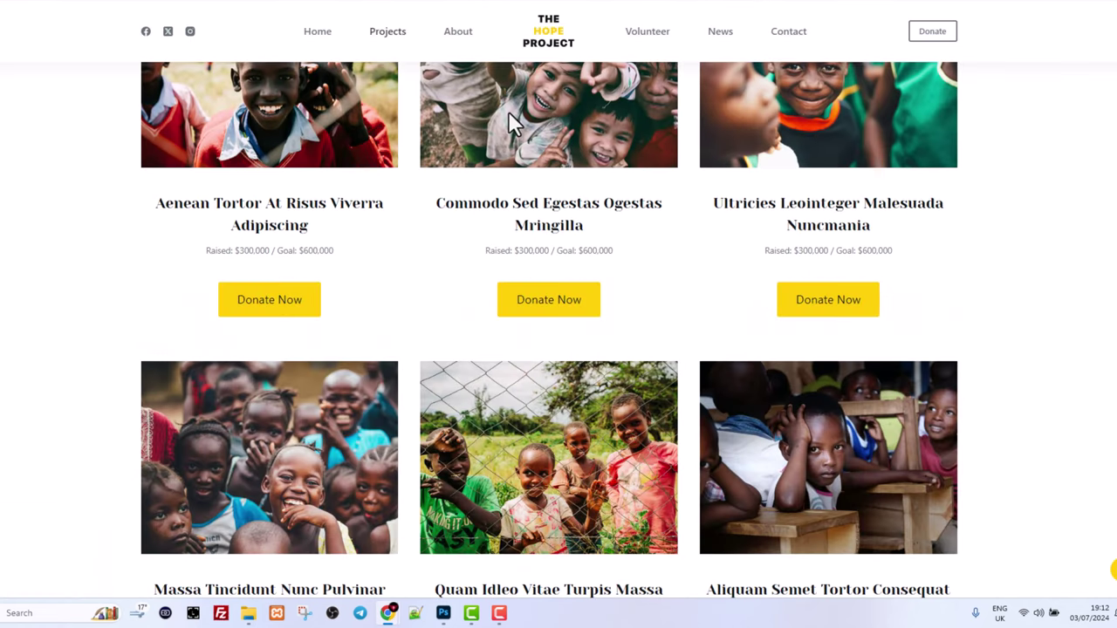
scroll(470, 205, "up", 3)
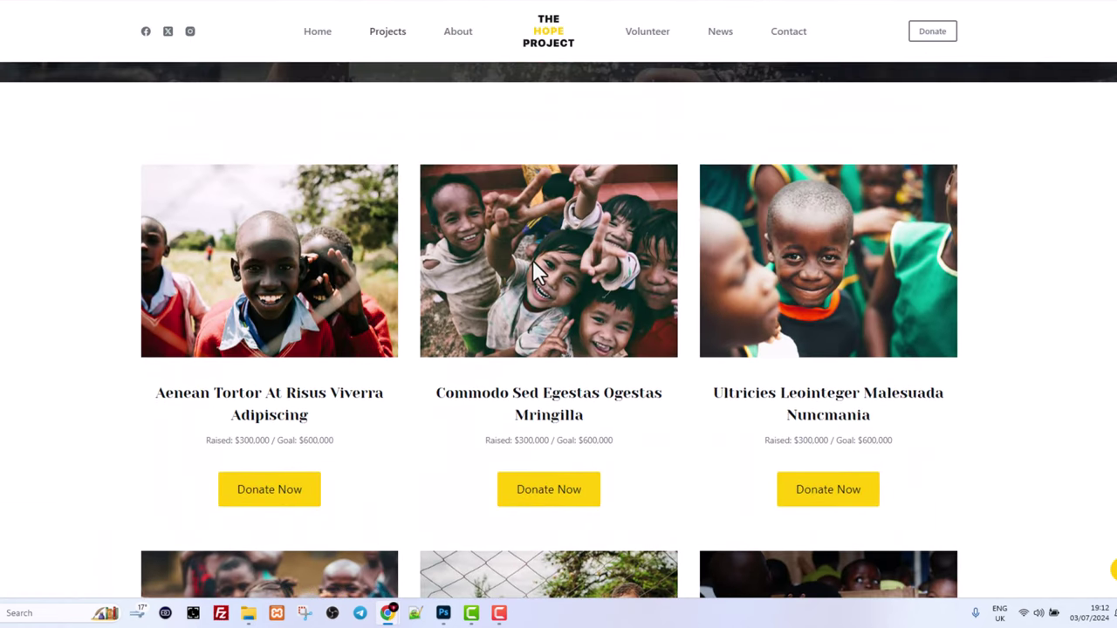
scroll(535, 259, "down", 1)
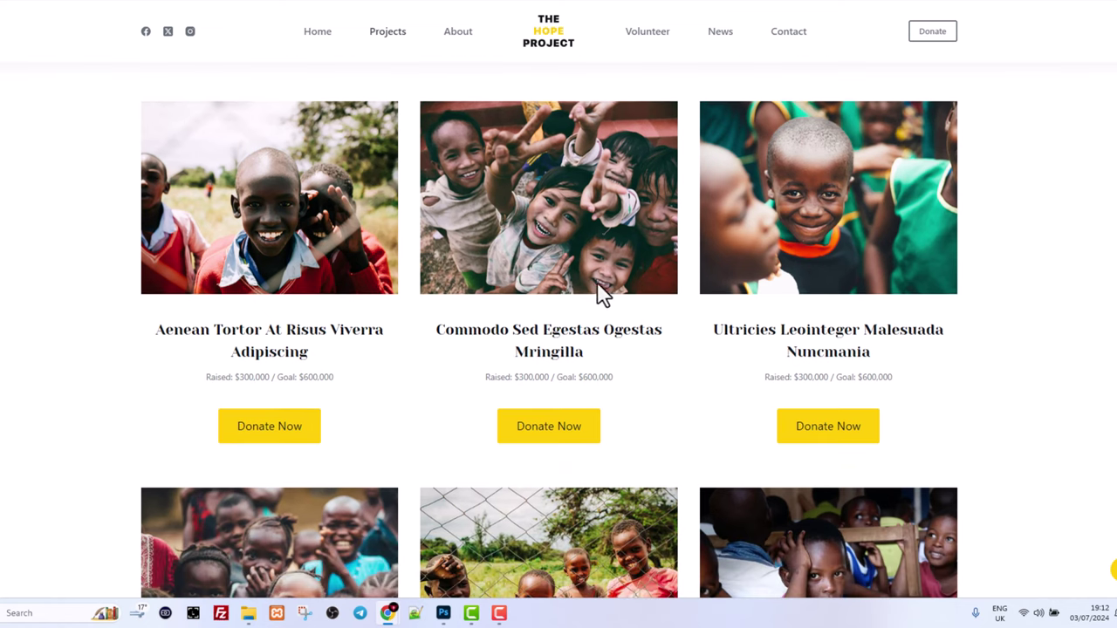
scroll(698, 114, "down", 4)
Browse the About page, highlighting the Volunteers and Donations counter labels.
left_click(459, 35)
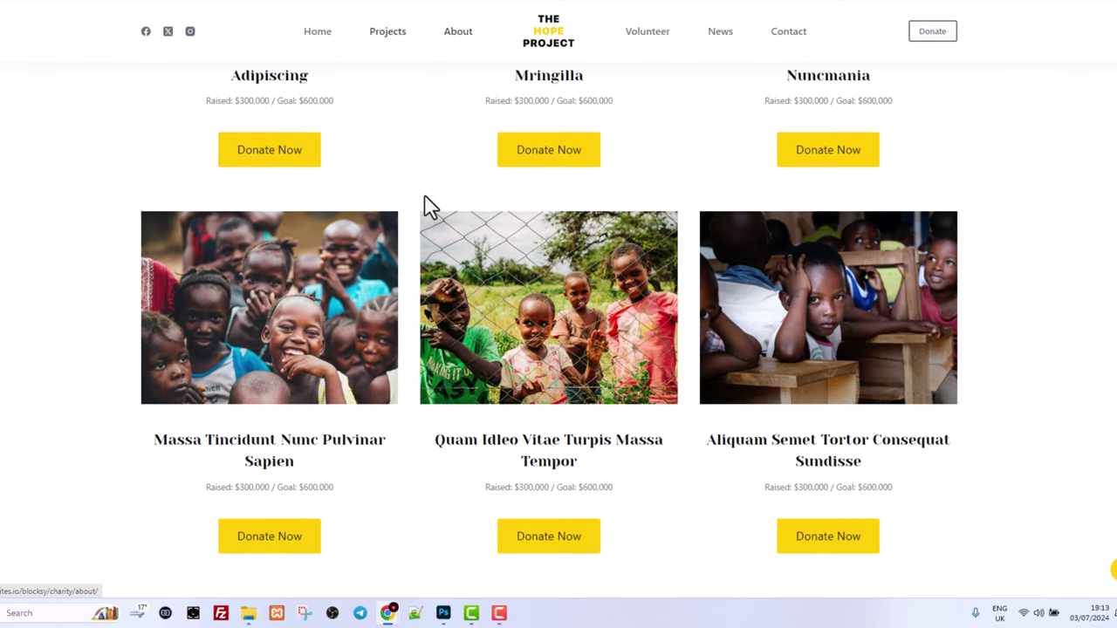
scroll(415, 247, "down", 1)
scroll(408, 232, "up", 1)
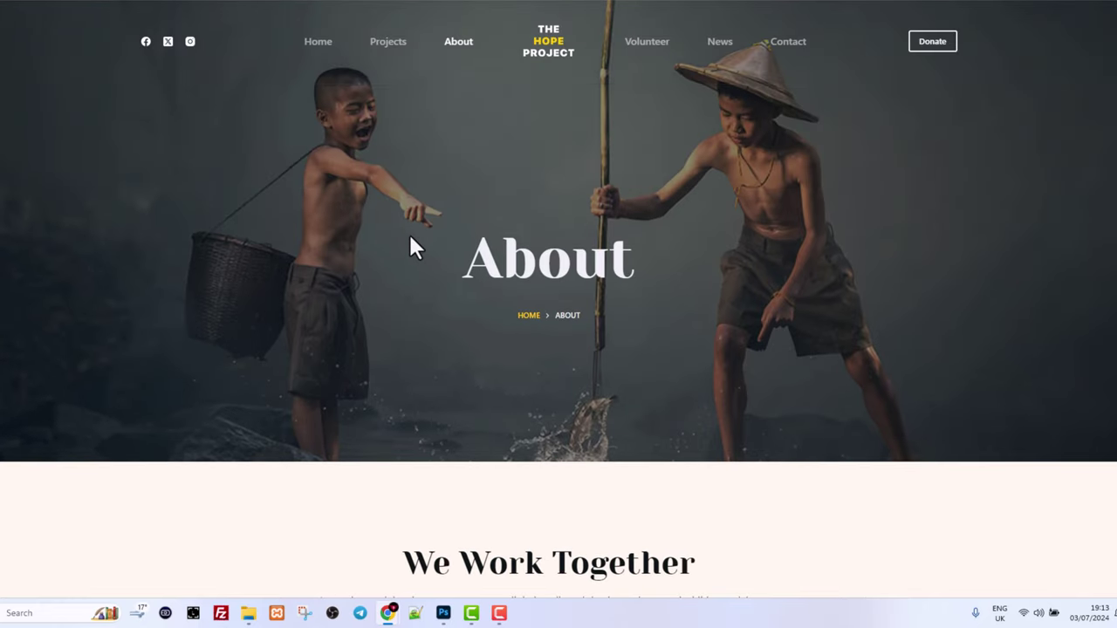
scroll(408, 232, "down", 6)
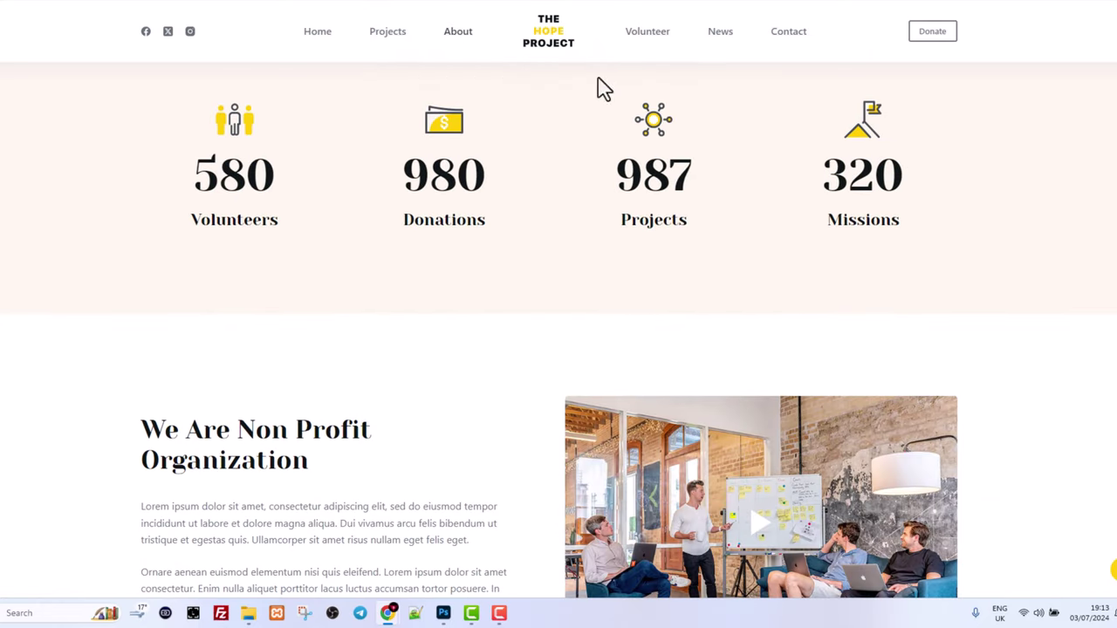
left_click_drag(192, 226, 307, 235)
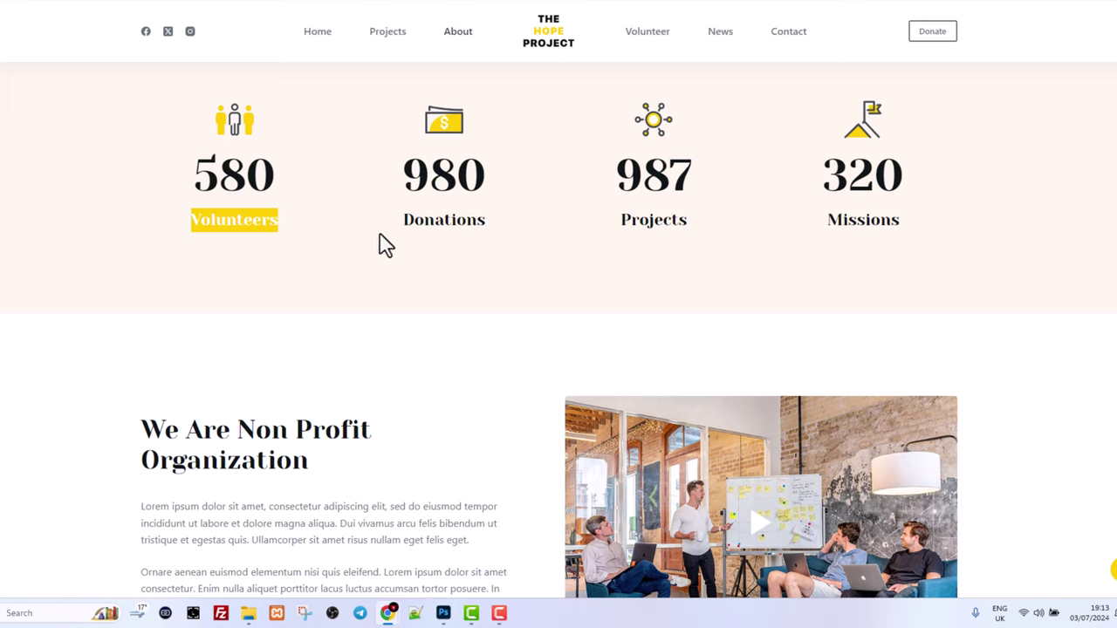
left_click_drag(424, 213, 550, 229)
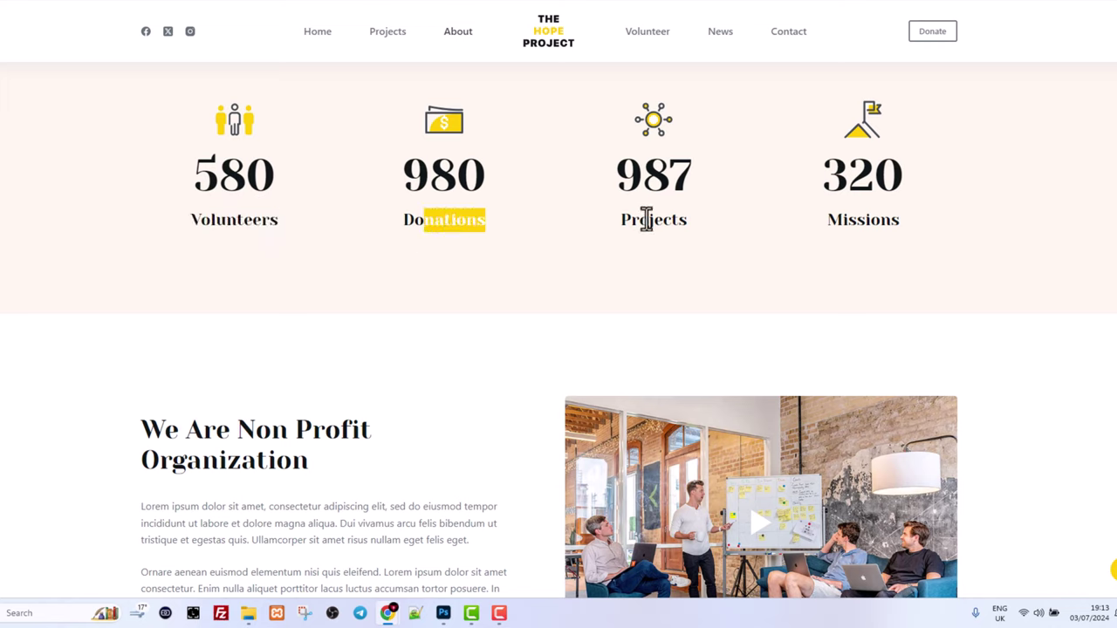
scroll(491, 274, "up", 1)
scroll(493, 273, "down", 3)
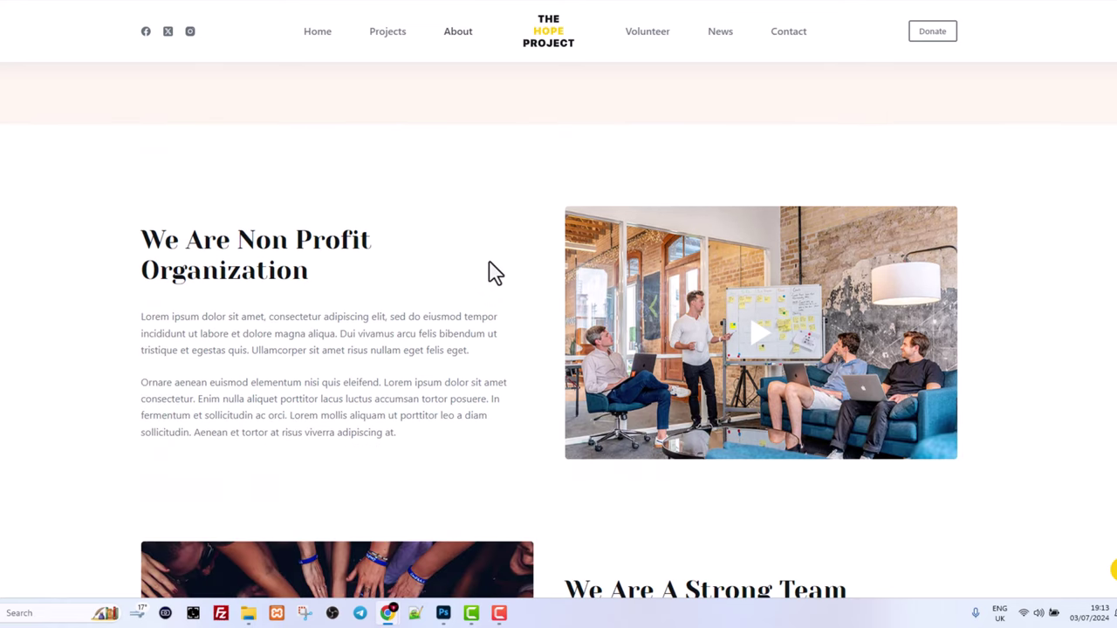
scroll(593, 322, "down", 5)
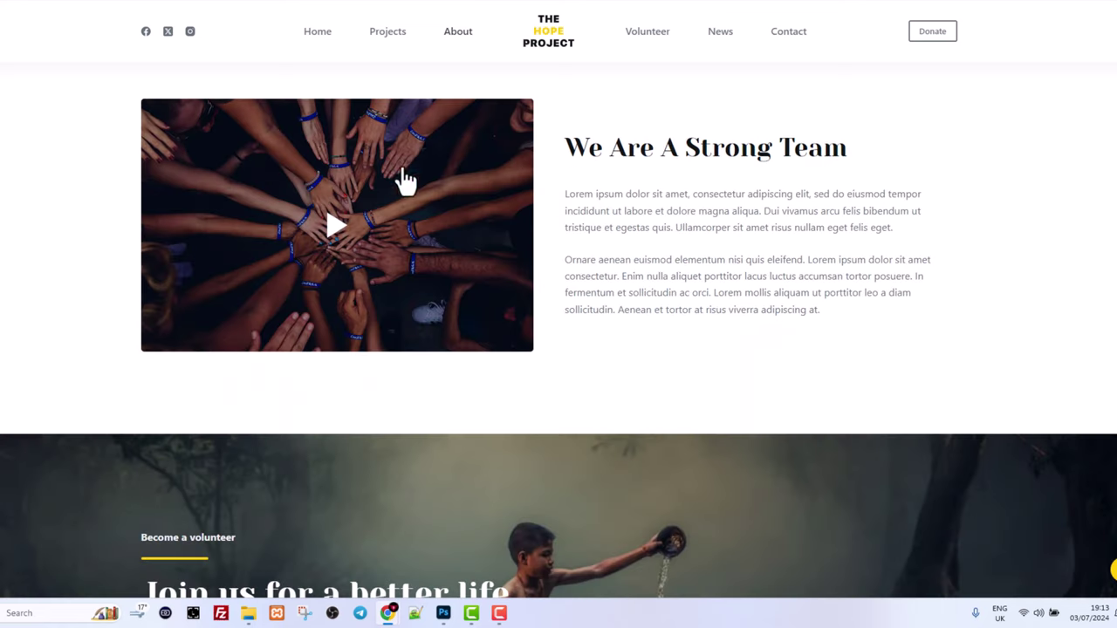
scroll(330, 314, "down", 7)
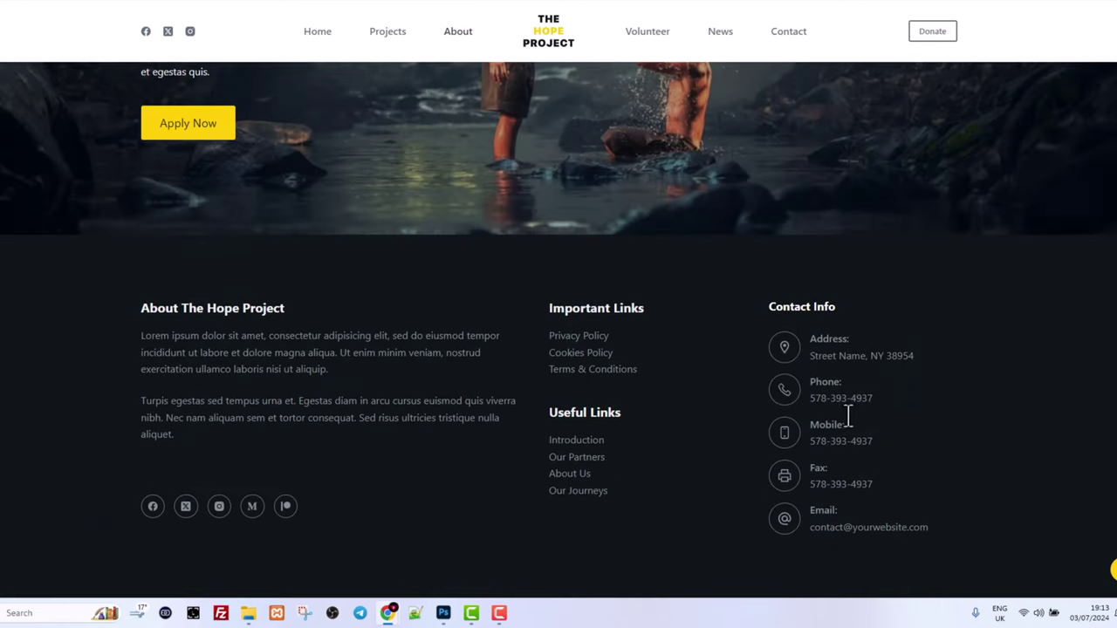
scroll(562, 341, "up", 18)
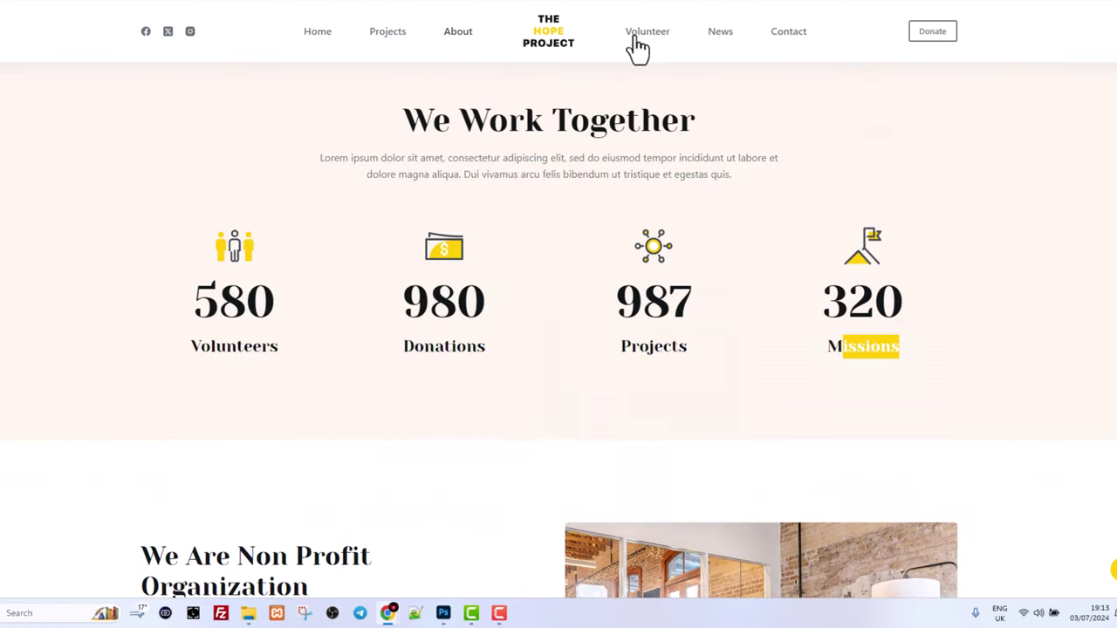
Visit the Volunteer and News pages, then open the 'Mauris Cursus Mattis Molestie Aaculis Oterat Pellentesque' post.
left_click(638, 39)
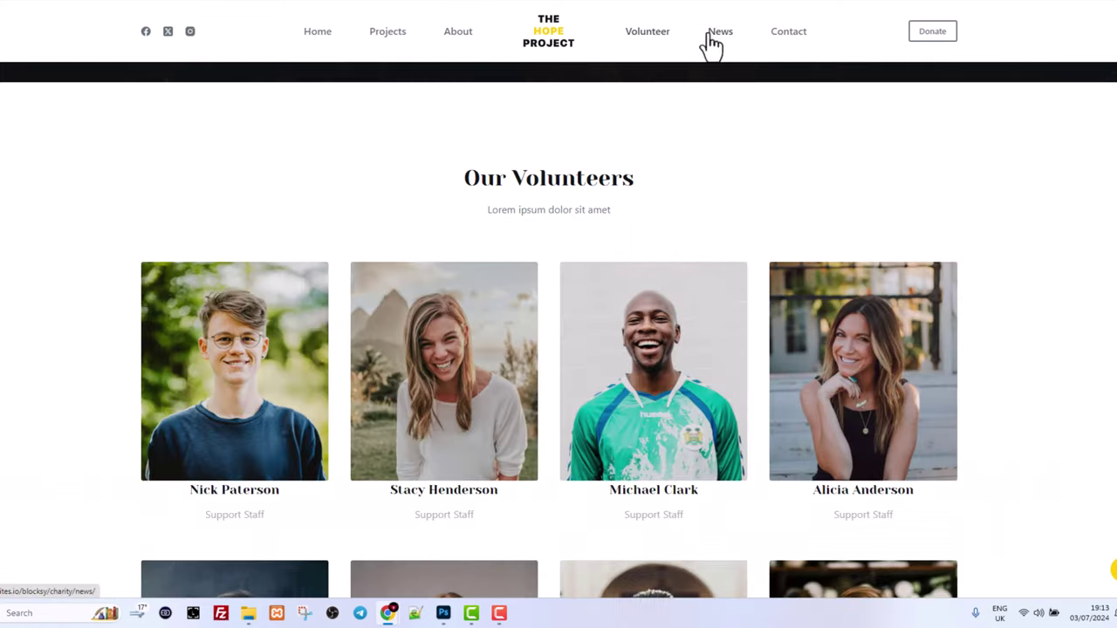
left_click(716, 37)
left_click(555, 244)
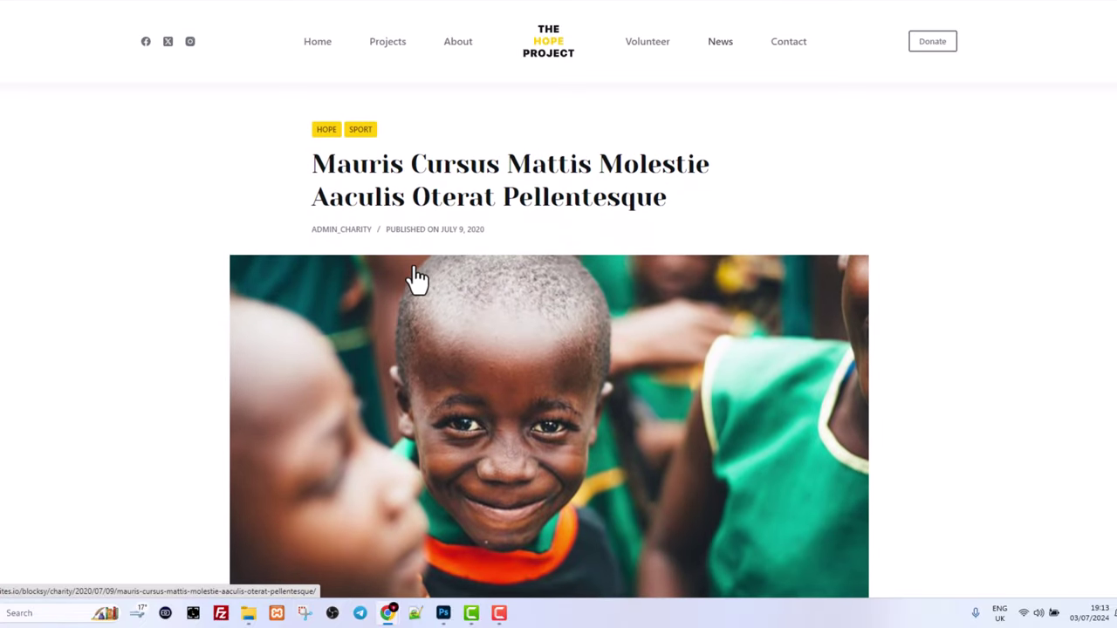
Scroll the news post, then look over the Contact page's information cards and feedback form.
scroll(417, 277, "down", 10)
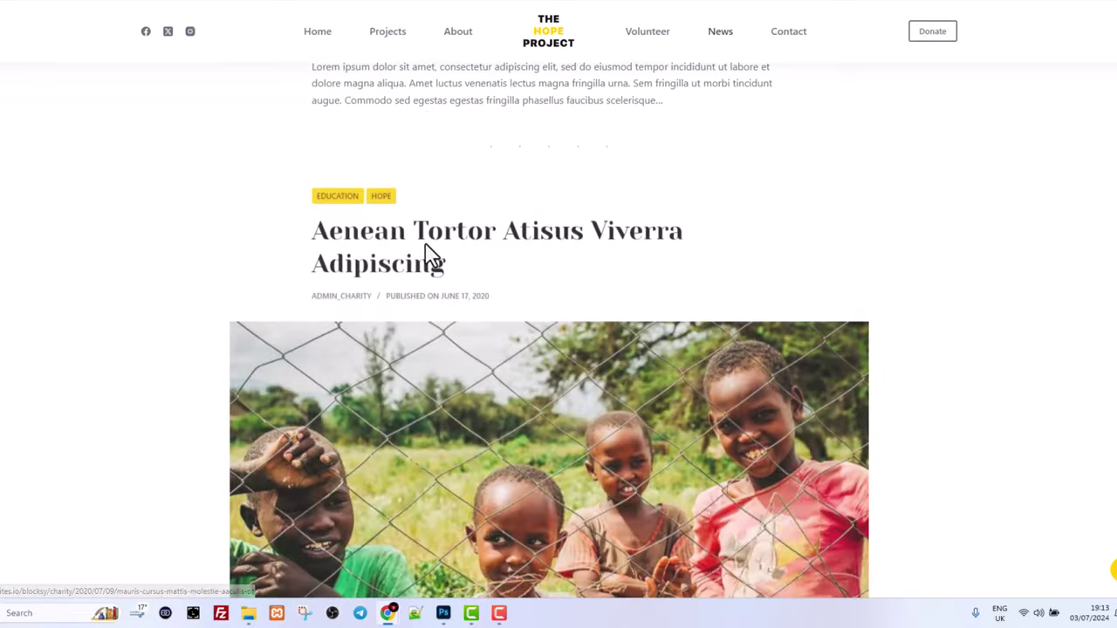
scroll(417, 256, "down", 3)
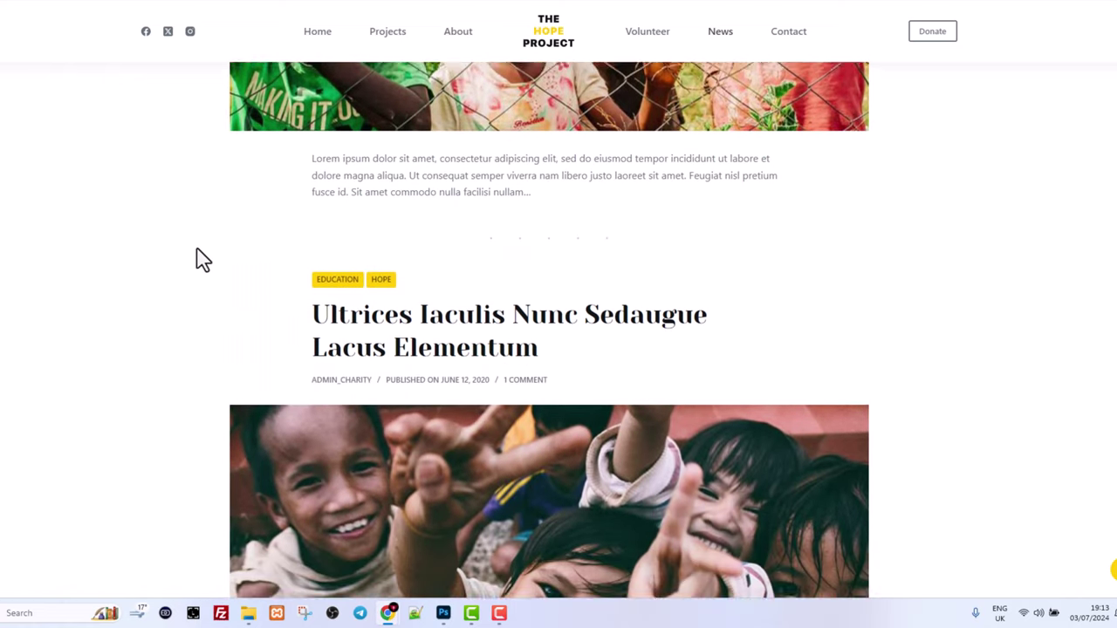
scroll(197, 255, "down", 5)
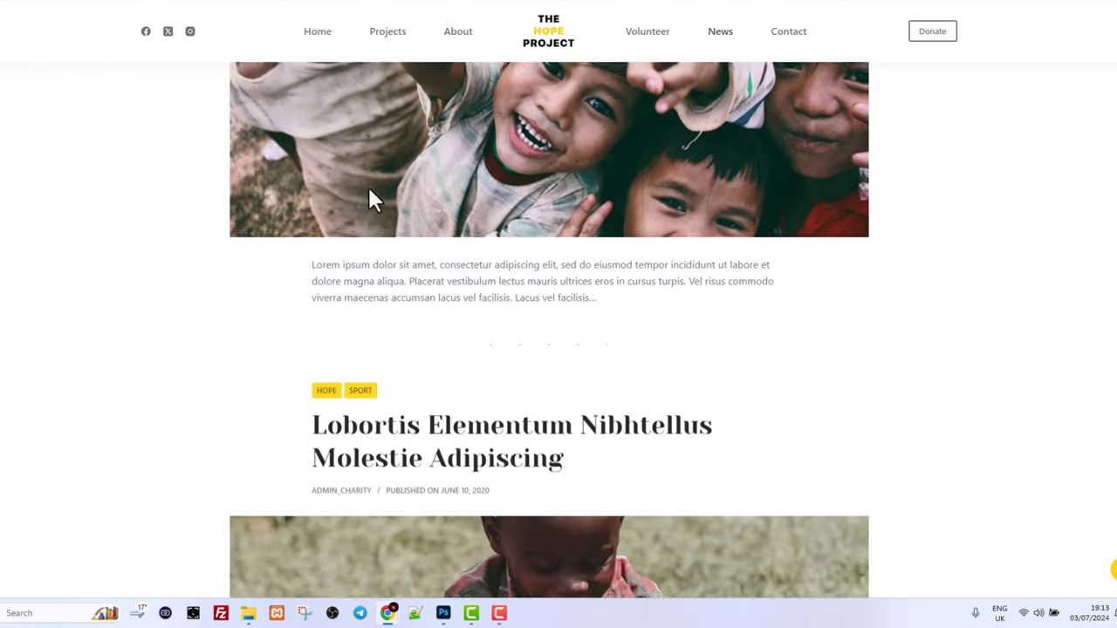
left_click(798, 48)
scroll(730, 103, "down", 9)
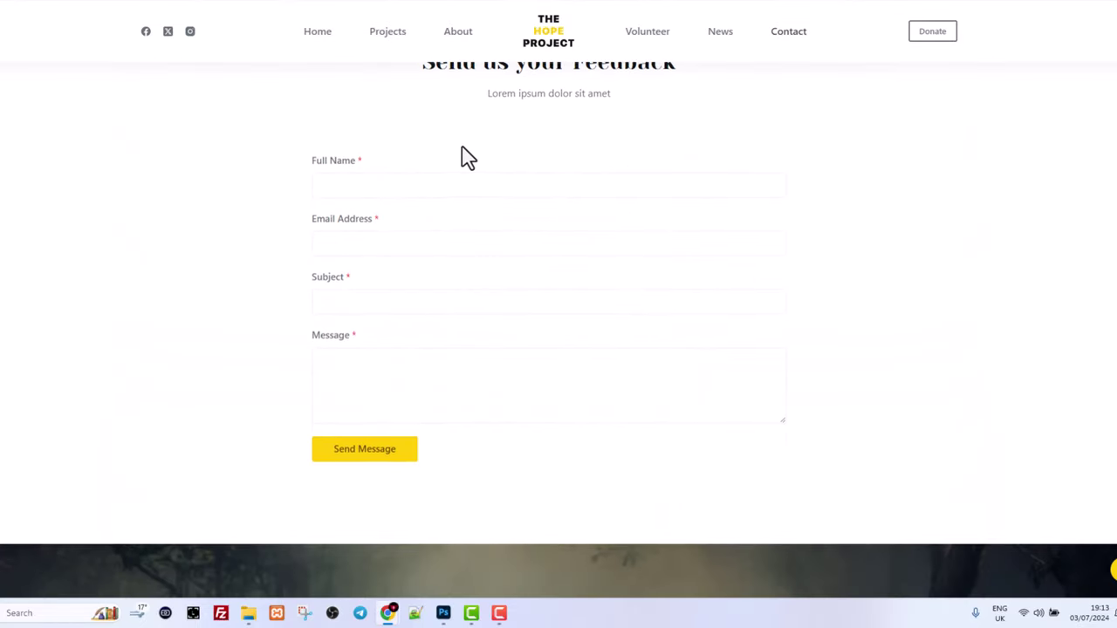
scroll(462, 157, "up", 4)
scroll(418, 188, "up", 5)
scroll(387, 212, "down", 6)
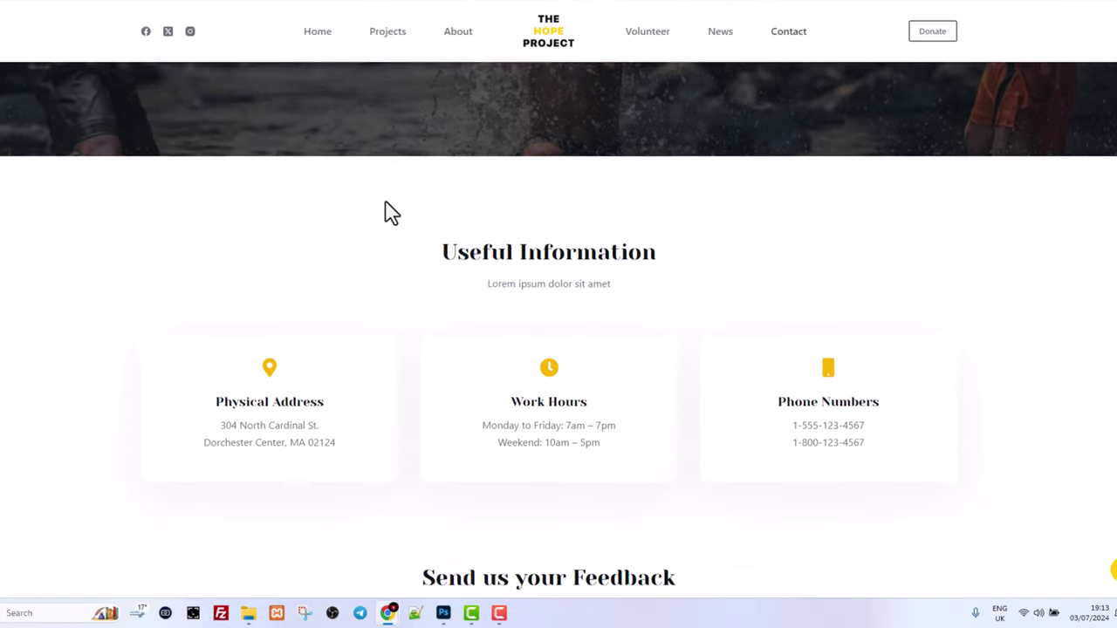
scroll(157, 200, "down", 4)
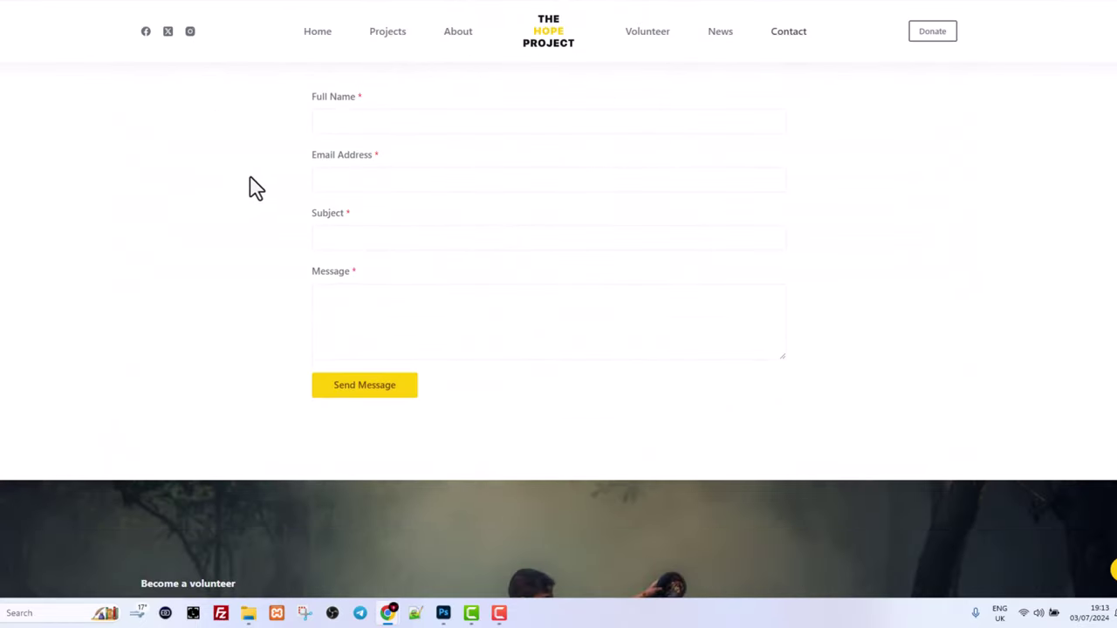
scroll(904, 95, "up", 10)
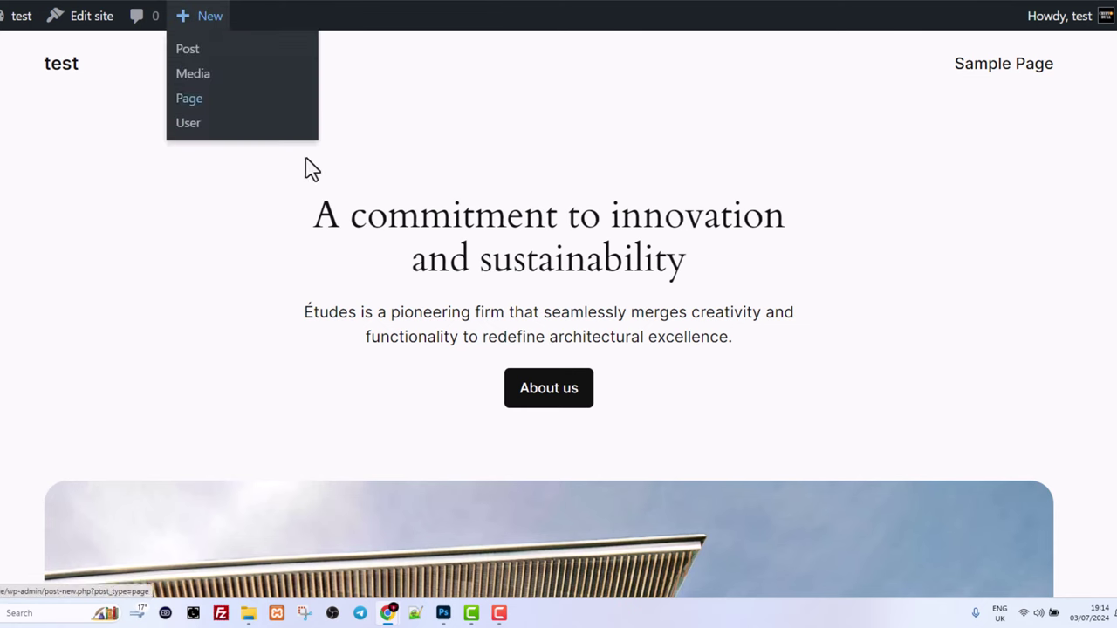
Scroll the page, then switch tabs to the WordPress test site's 'A commitment to innovation and sustainability' homepage.
scroll(349, 231, "down", 3)
scroll(257, 192, "down", 6)
scroll(256, 192, "up", 9)
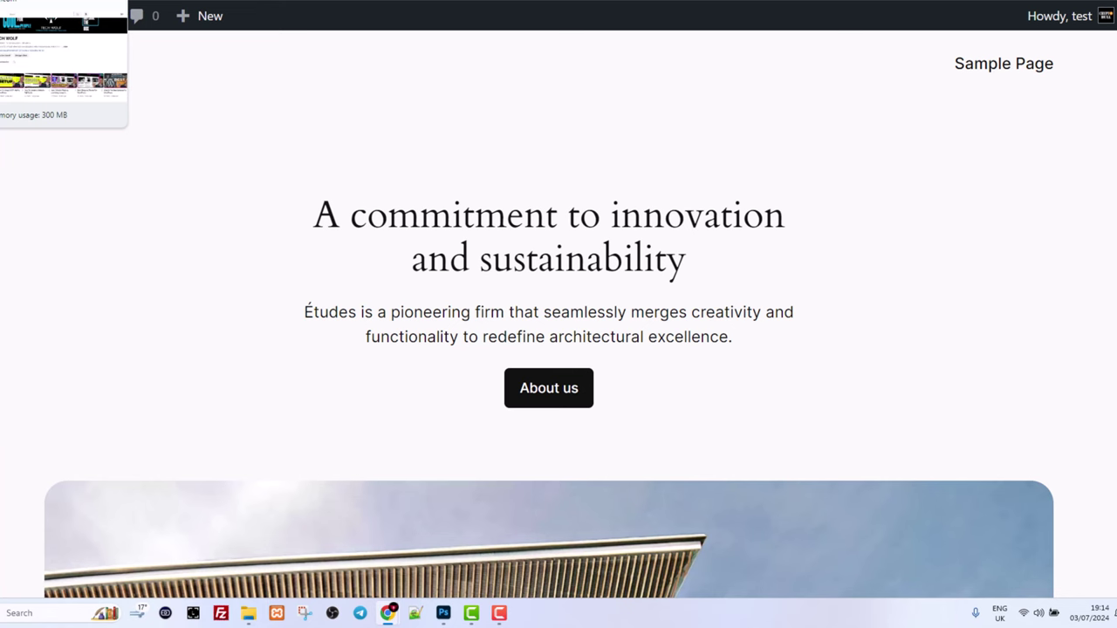
left_click(52, 7)
scroll(461, 323, "down", 2)
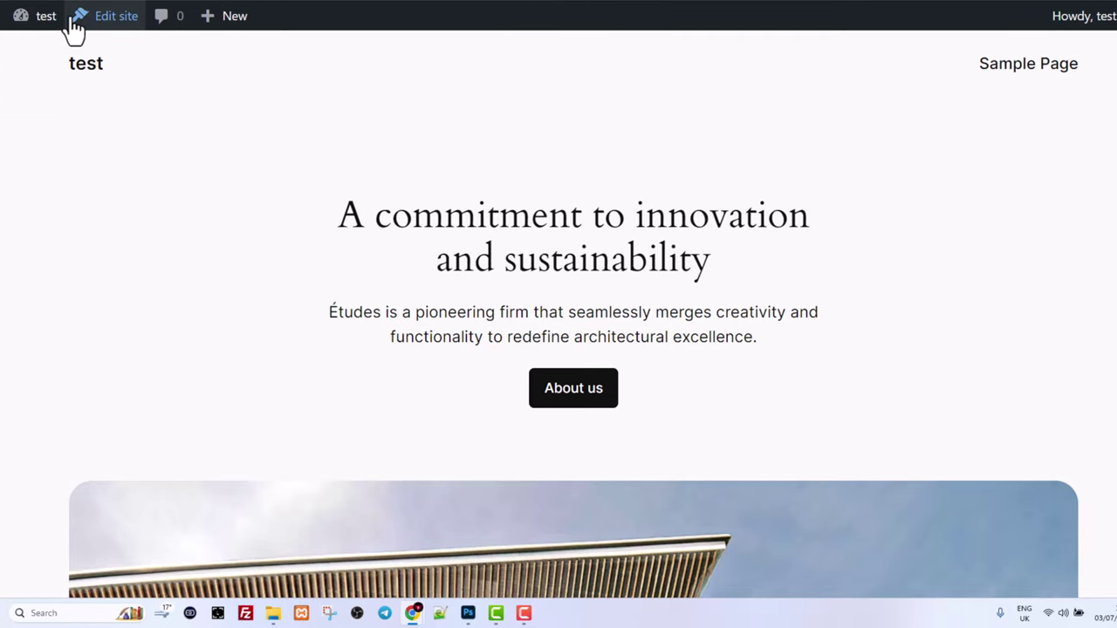
mouse_move(42, 27)
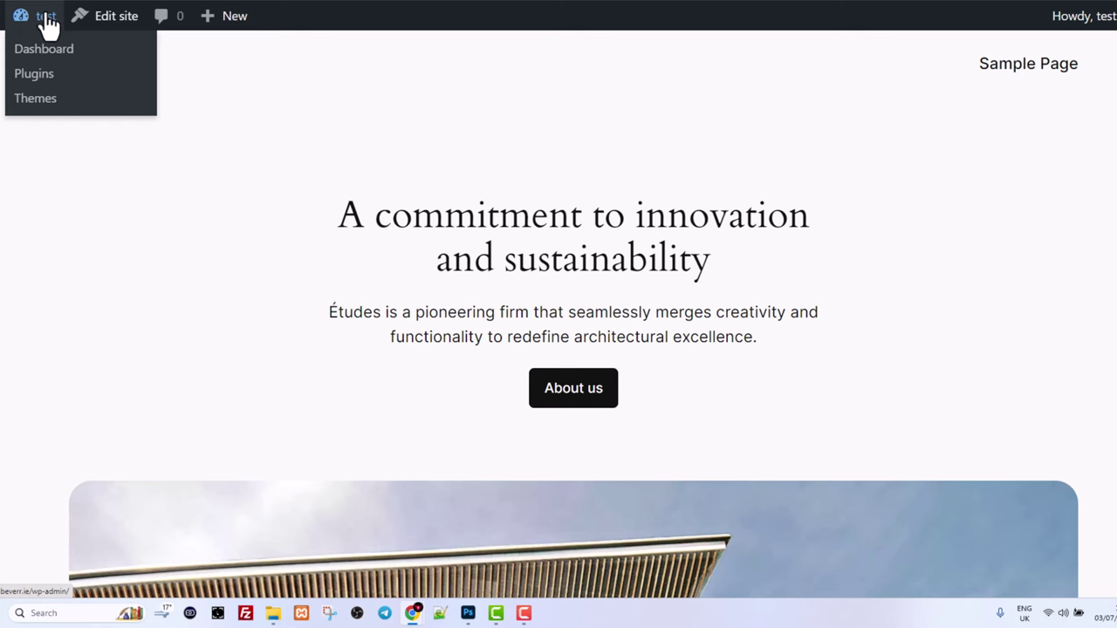
Hide Site Health Status, At a Glance, Activity, Quick Draft, Events and News, and Welcome via Screen Options.
left_click(40, 50)
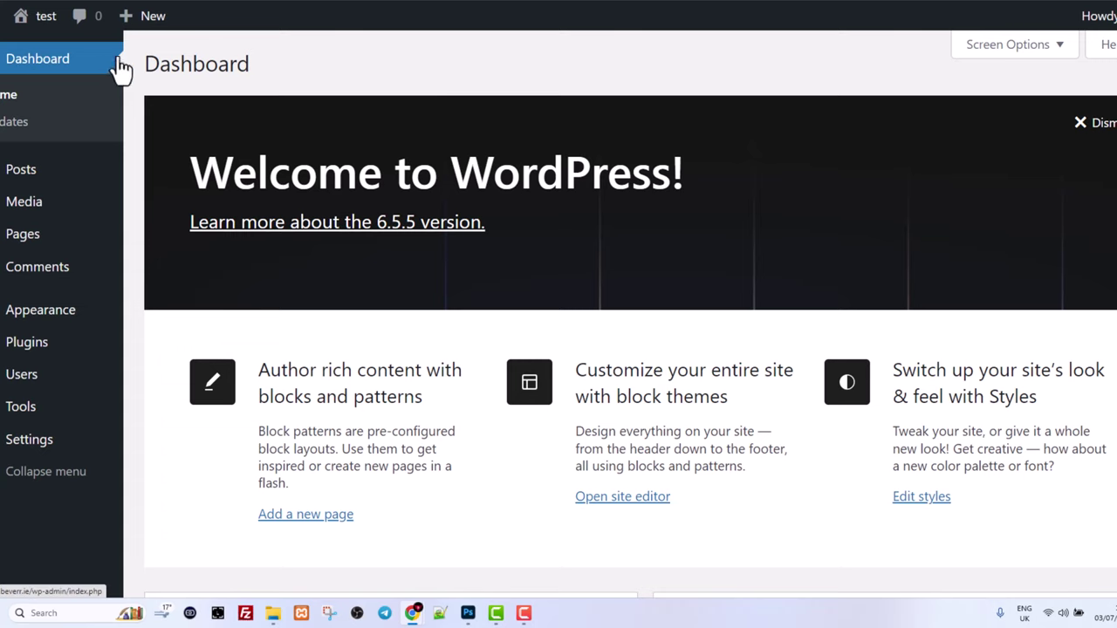
left_click(1012, 46)
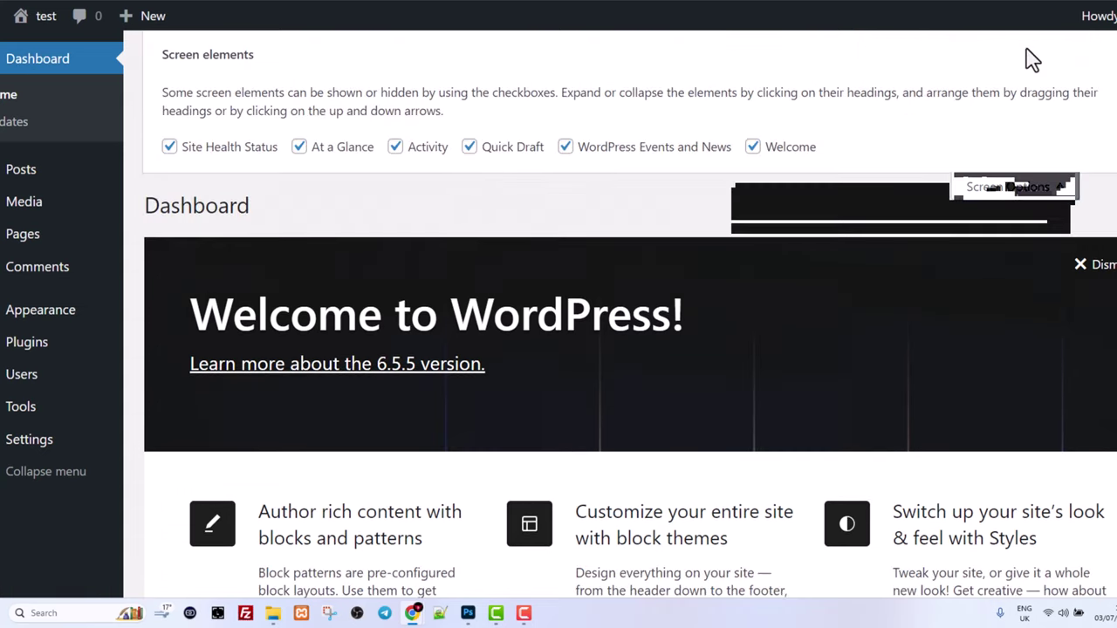
left_click(169, 148)
left_click(299, 148)
left_click(395, 148)
left_click(470, 148)
left_click(565, 148)
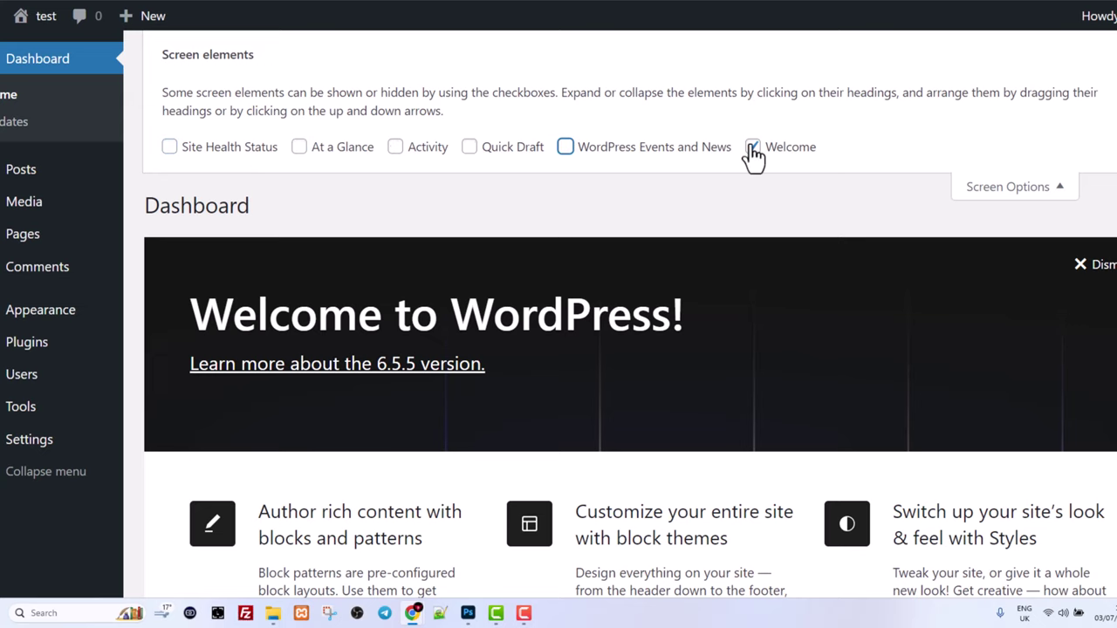
left_click(752, 148)
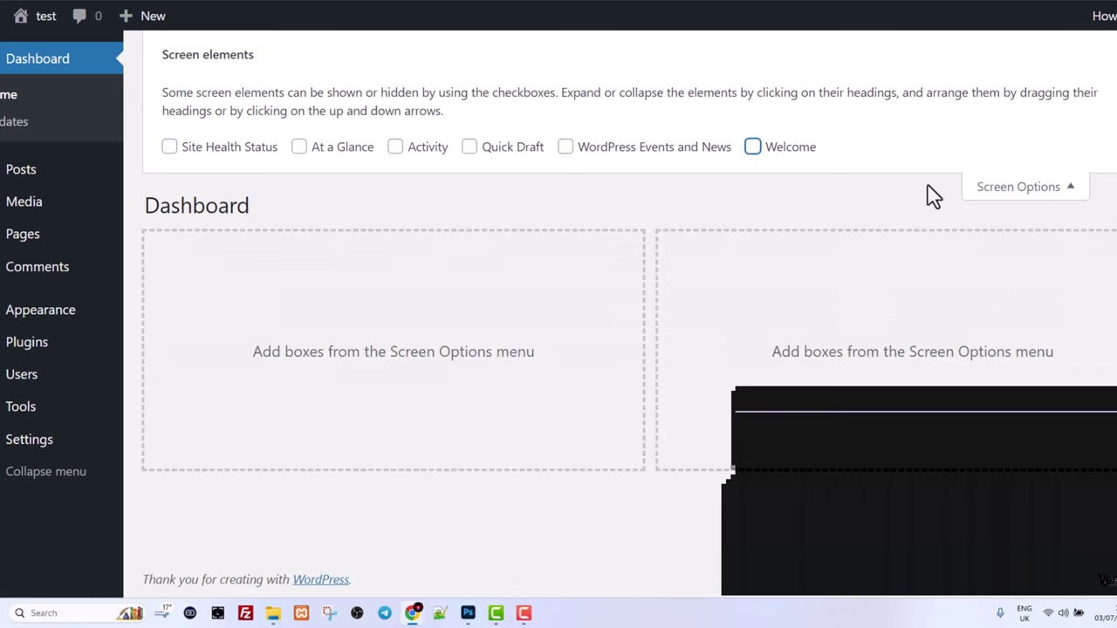
left_click(1014, 188)
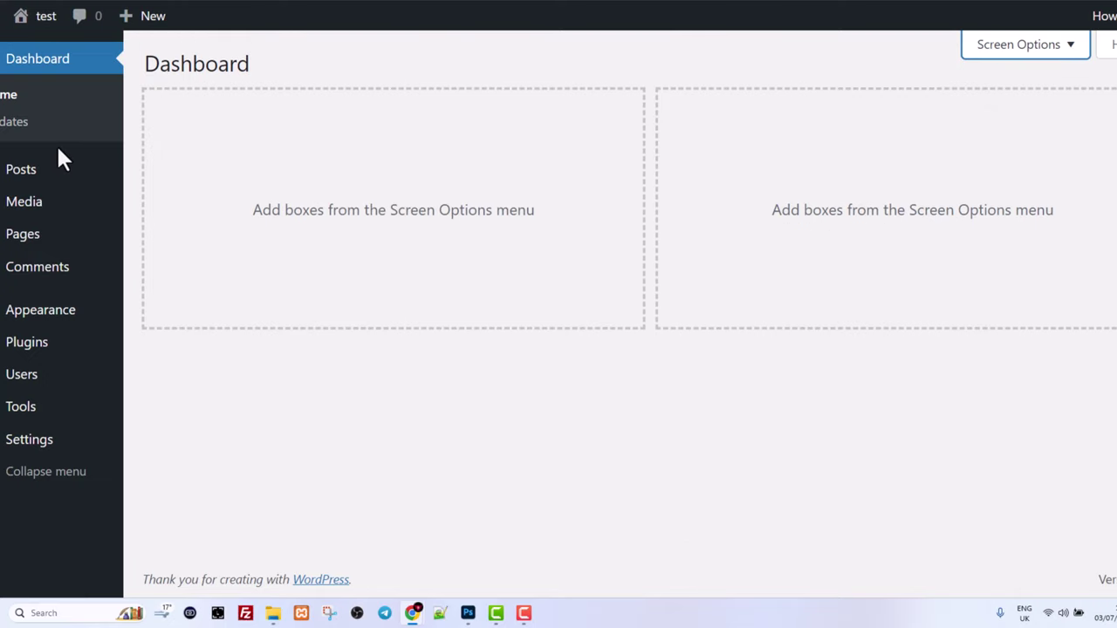
Trash the sample 'Hello world!' post from the All Posts list.
left_click(31, 174)
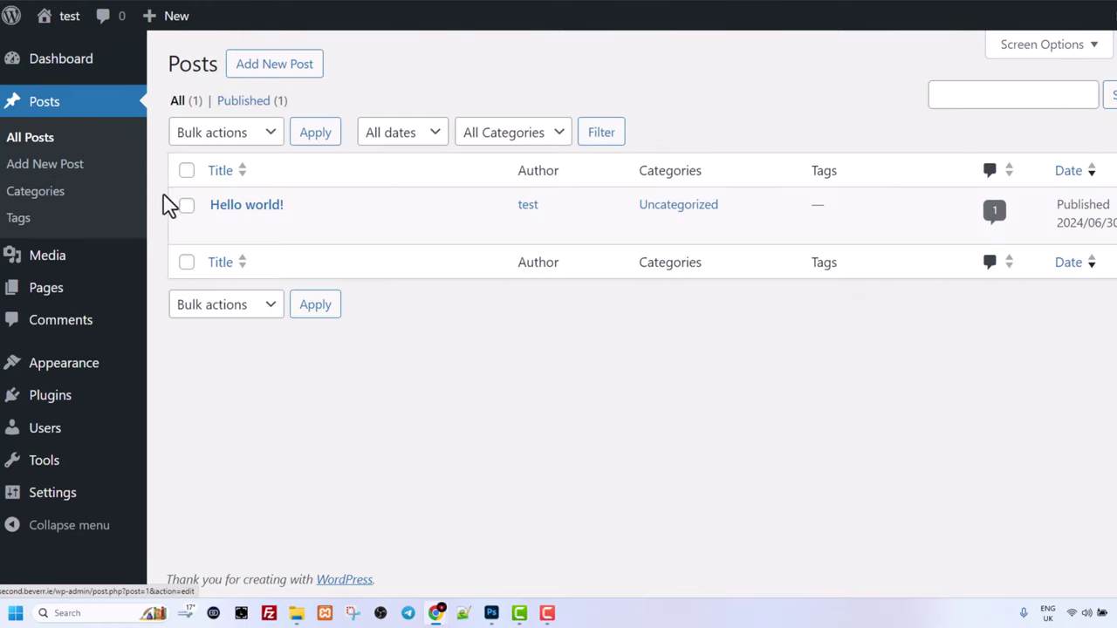
mouse_move(192, 219)
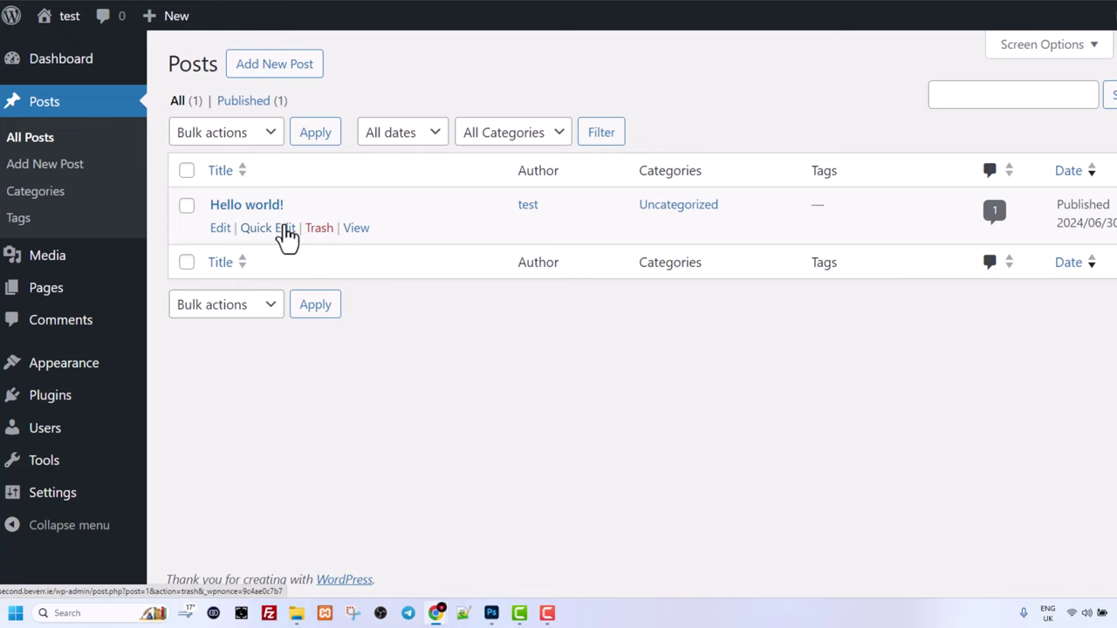
left_click(319, 228)
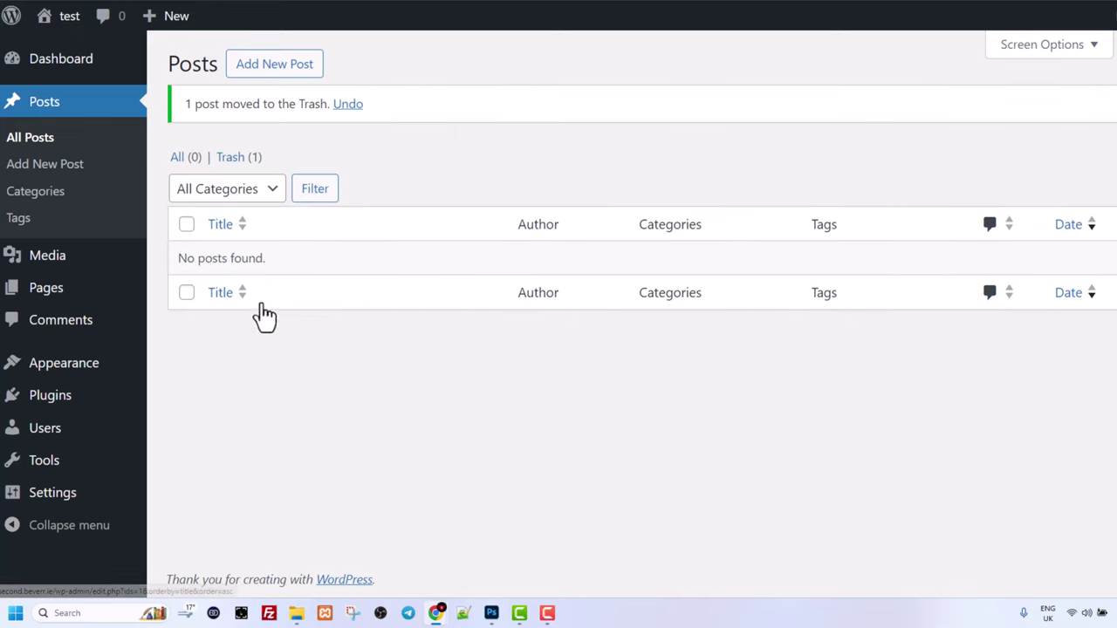
mouse_move(45, 297)
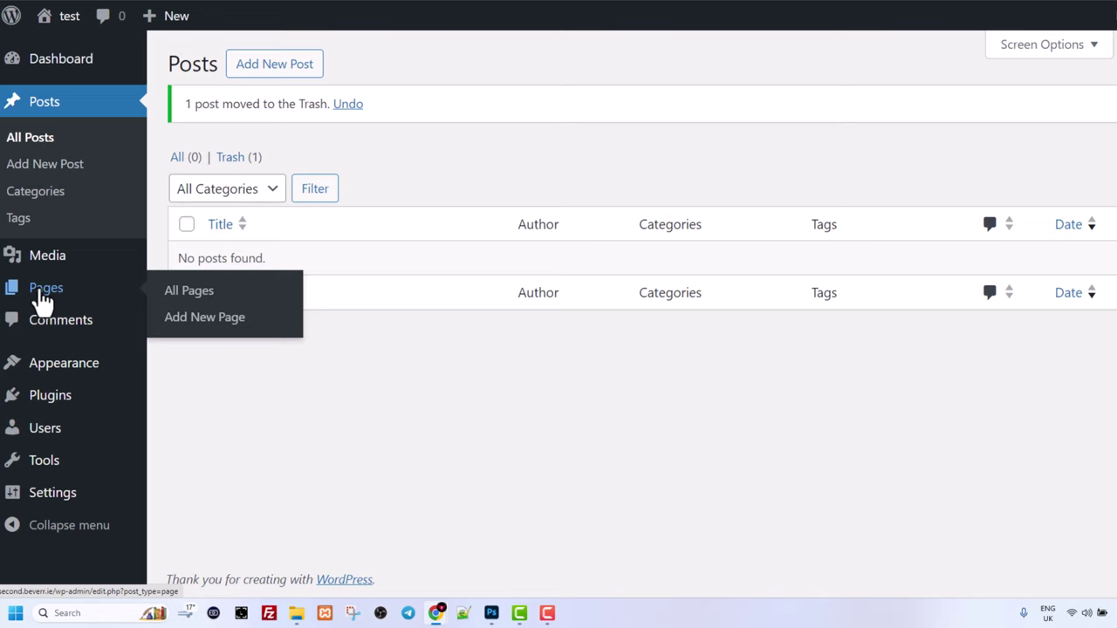
Trash the Sample Page and Privacy Policy pages, then view the installed themes.
left_click(44, 295)
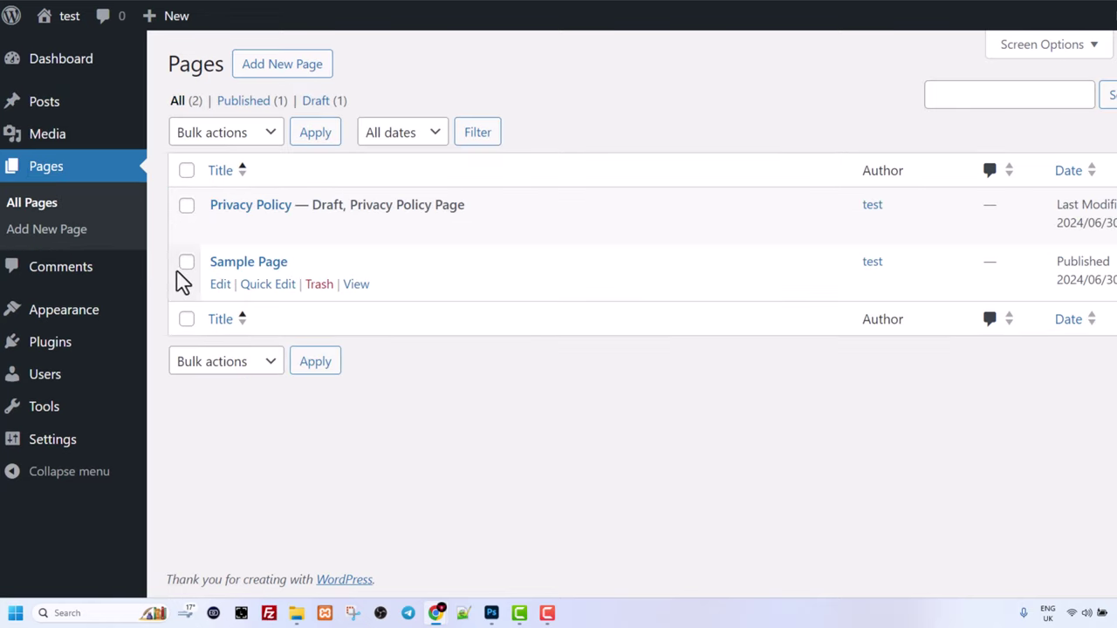
left_click(316, 288)
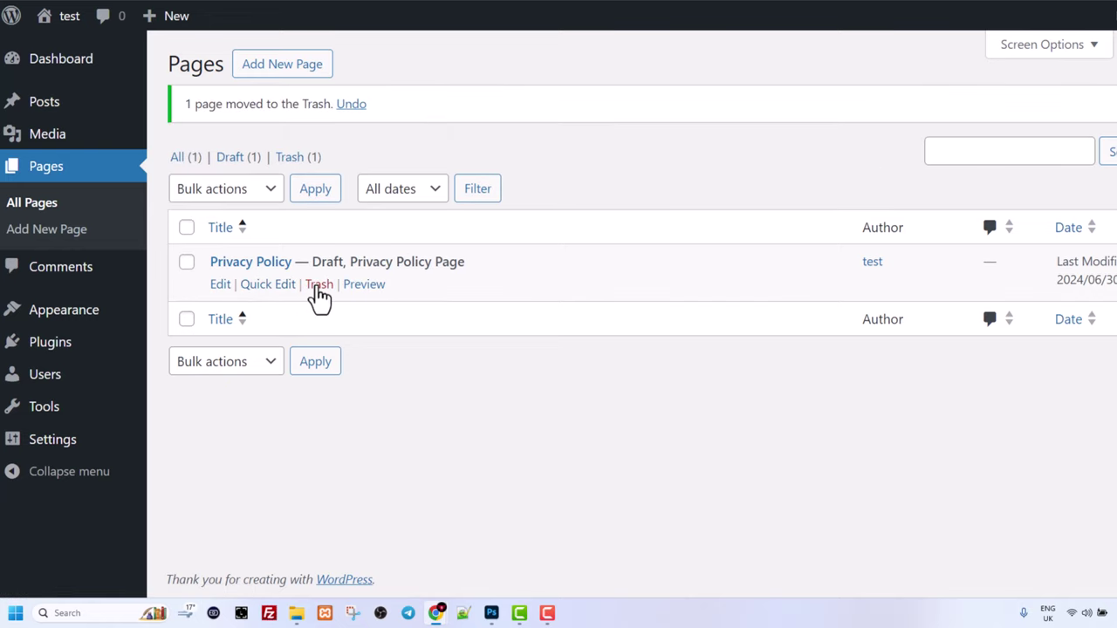
left_click(318, 288)
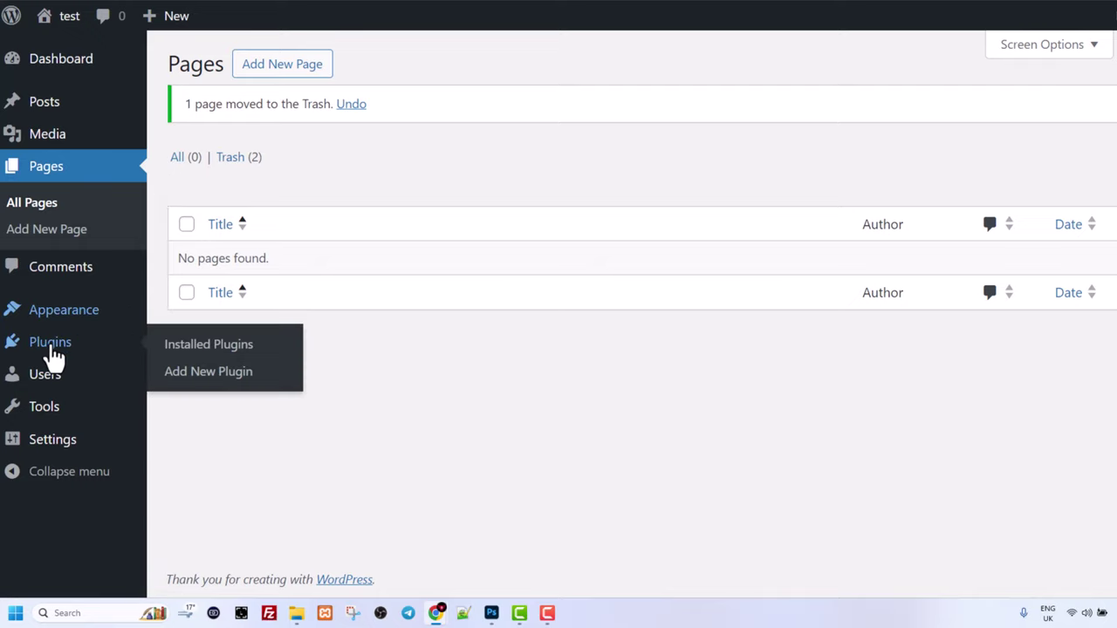
mouse_move(75, 320)
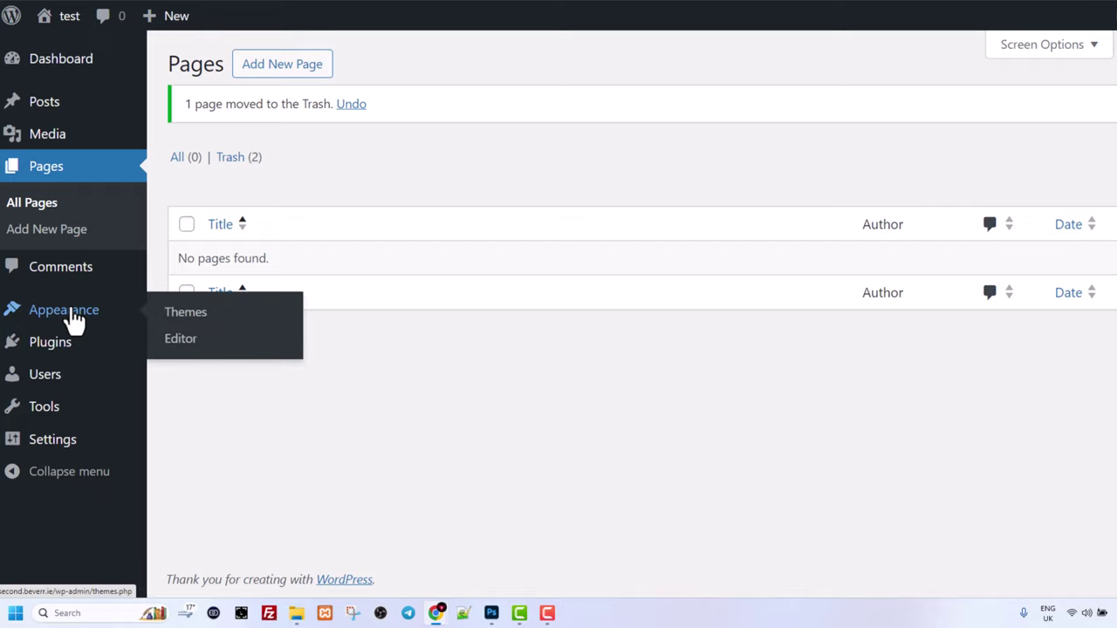
left_click(184, 321)
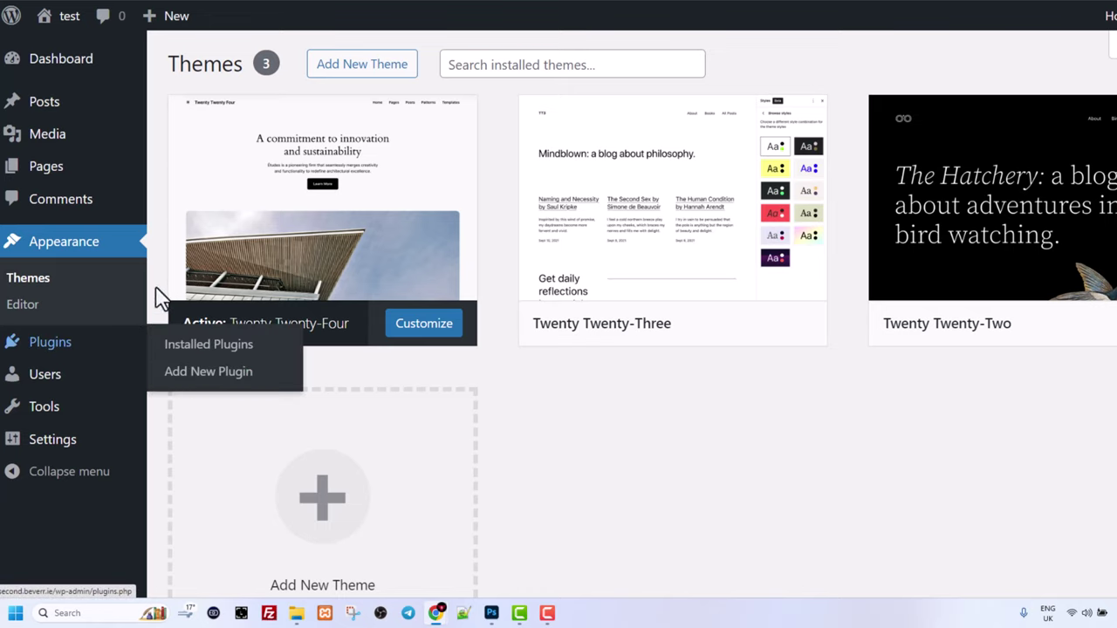
Delete the Hello Dolly and Akismet Anti-spam plugins, confirming each deletion.
left_click(75, 349)
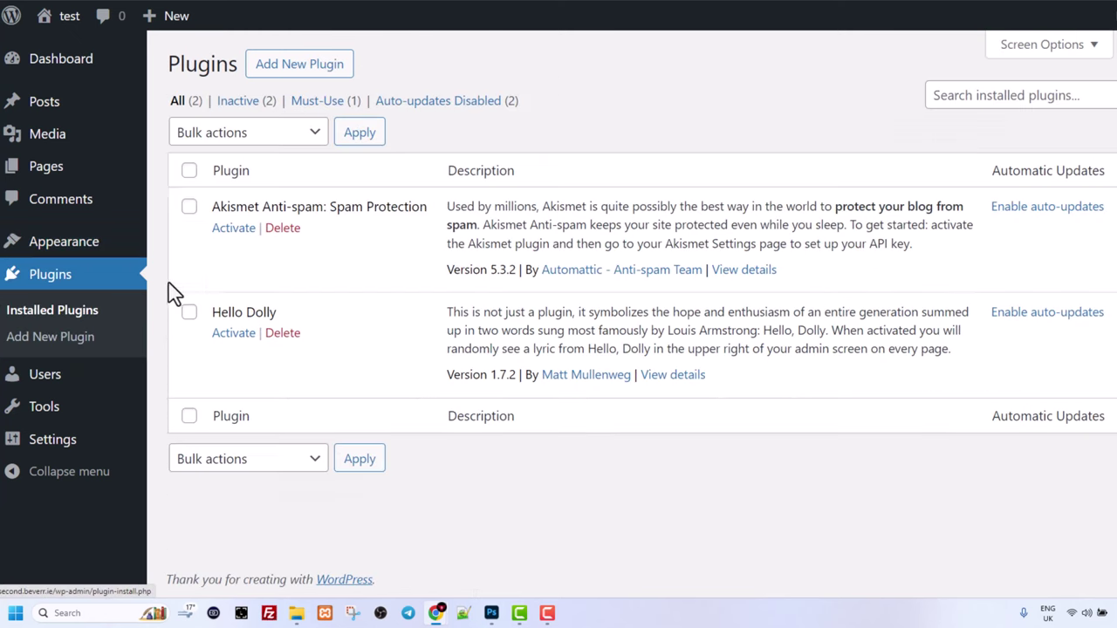
left_click(283, 335)
left_click(667, 63)
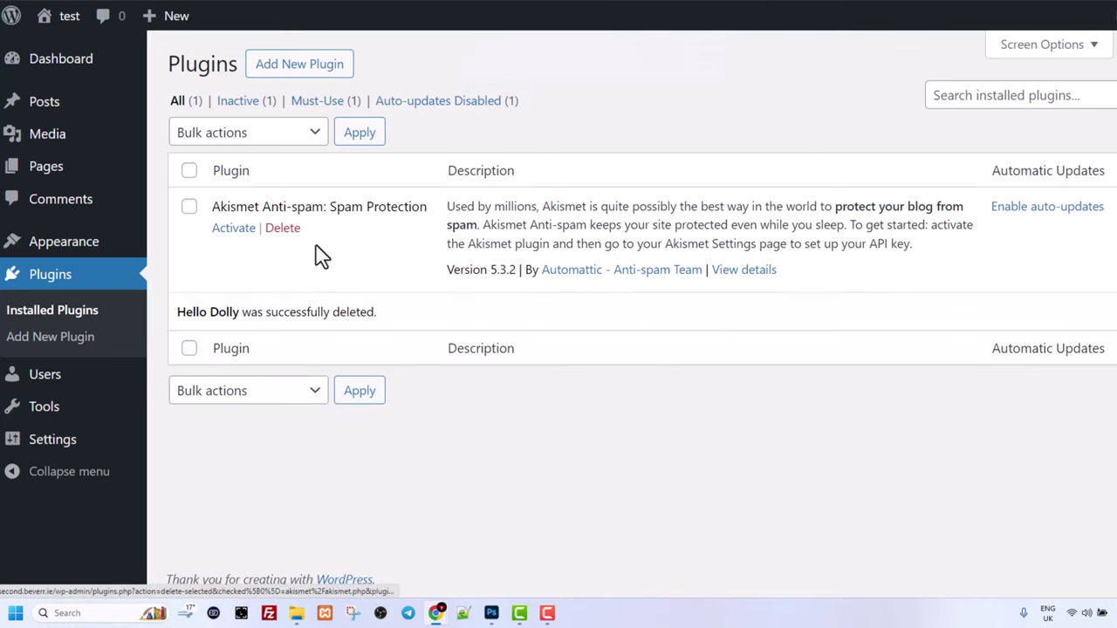
left_click(282, 228)
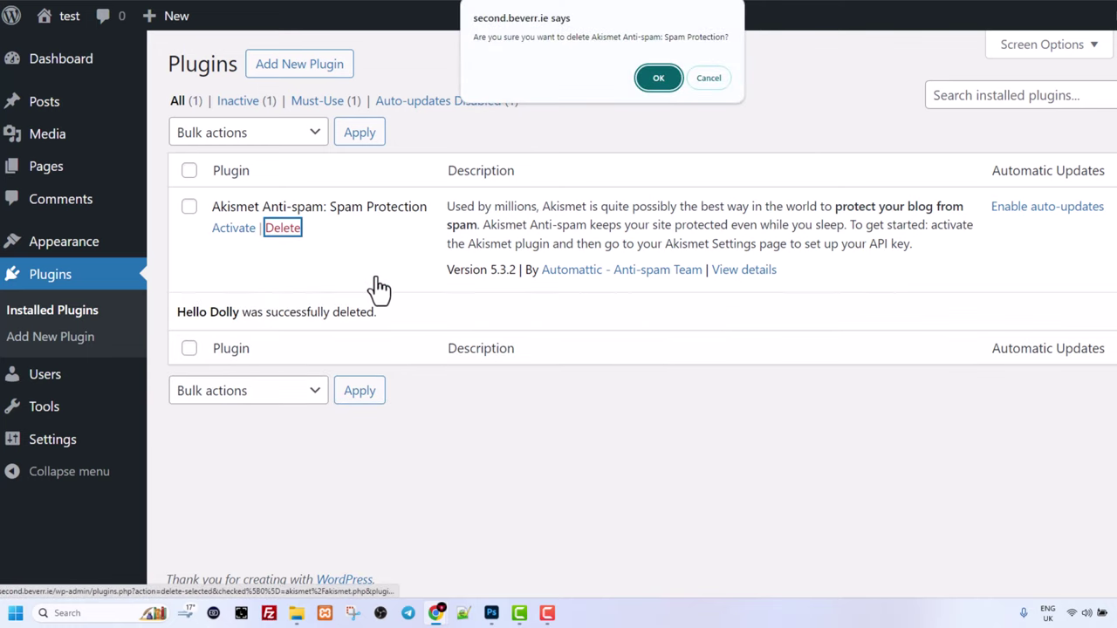
left_click(658, 78)
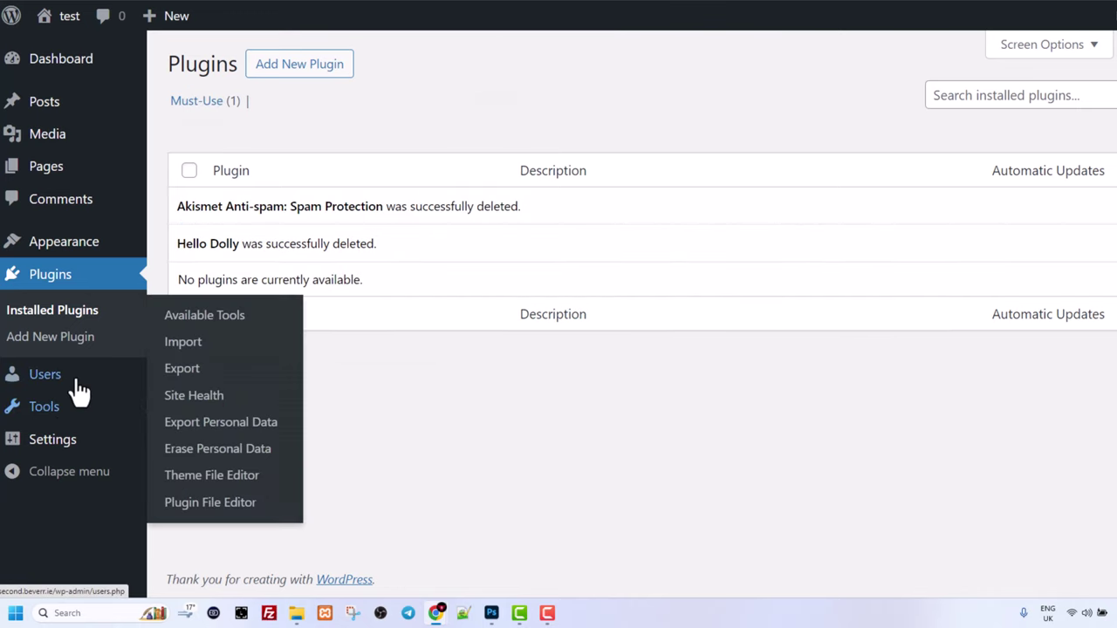
mouse_move(48, 447)
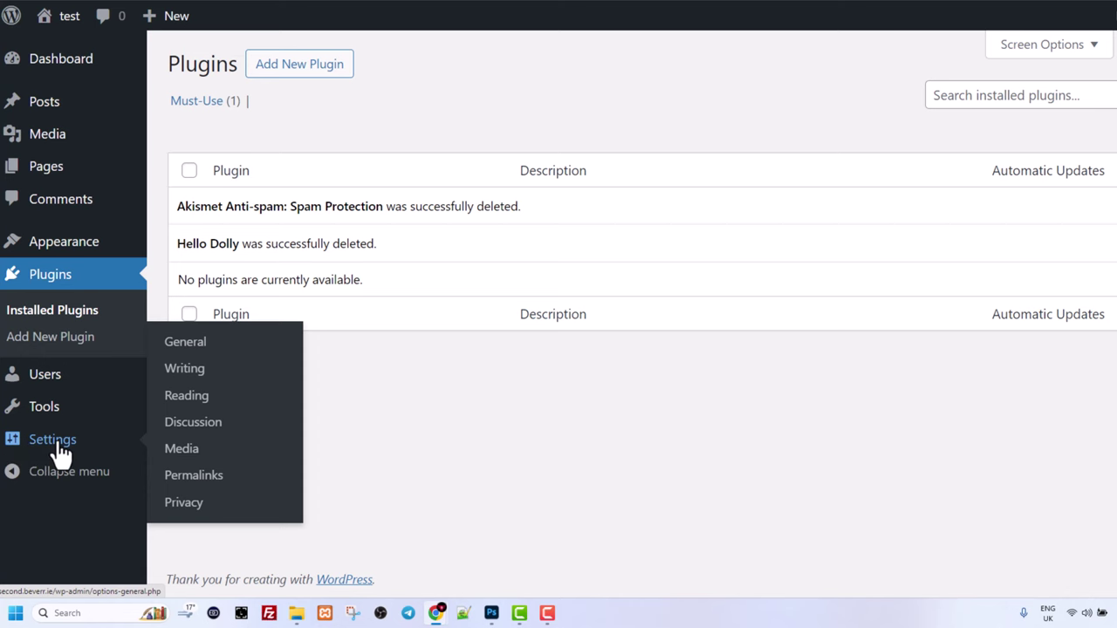
Switch the permalink structure to Post name (/%postname%/) and save the change.
left_click(194, 475)
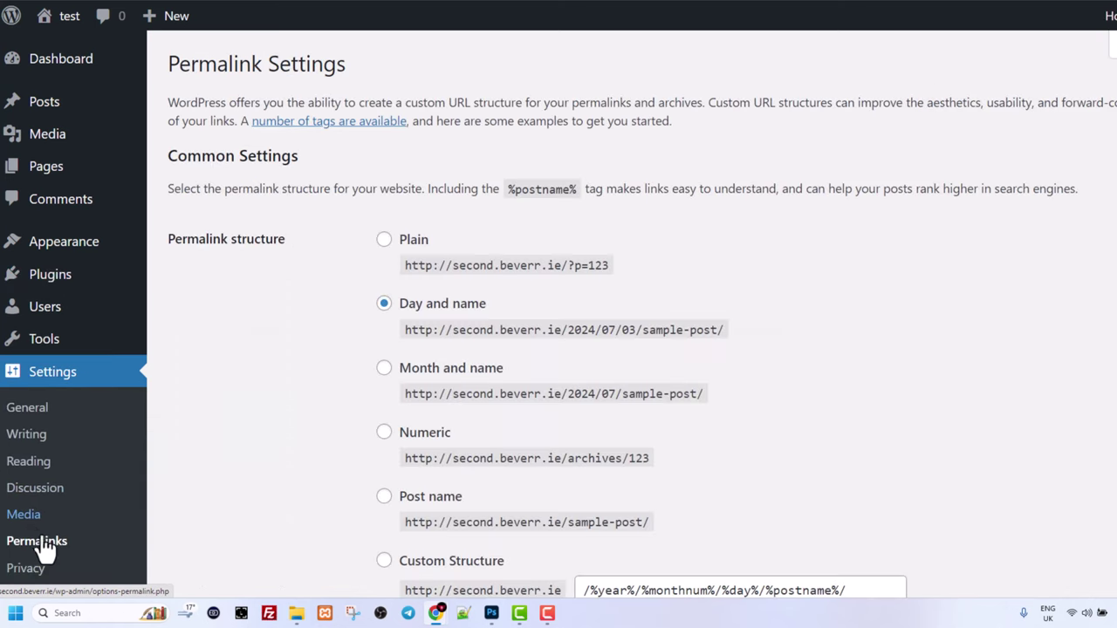
scroll(349, 377, "down", 3)
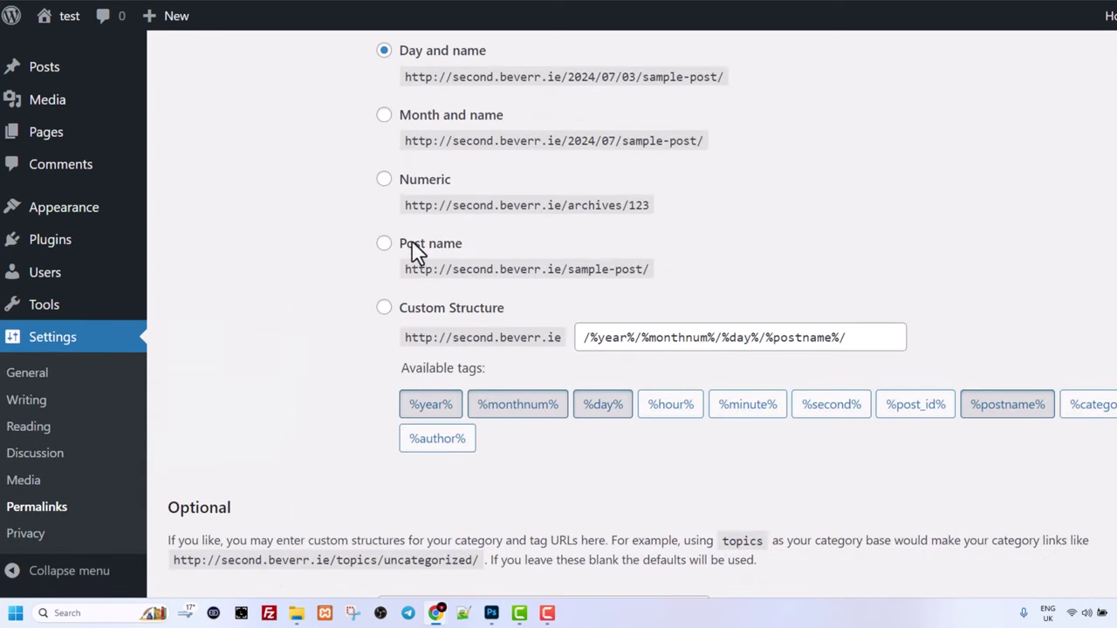
left_click_drag(399, 246, 489, 252)
left_click(384, 243)
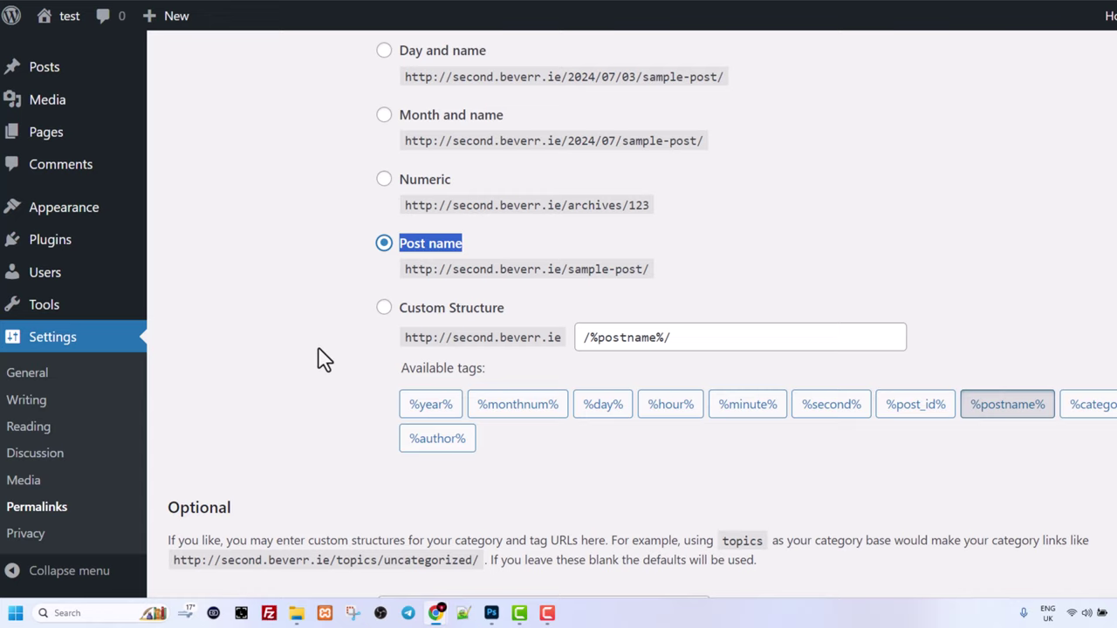
scroll(390, 370, "up", 2)
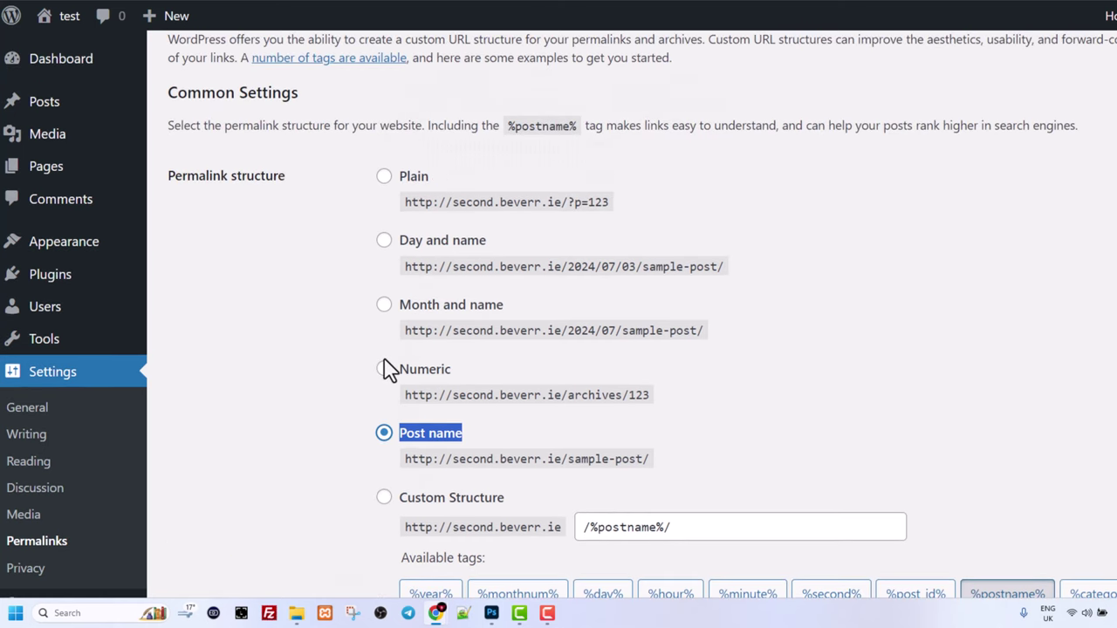
scroll(390, 370, "down", 2)
scroll(382, 369, "up", 1)
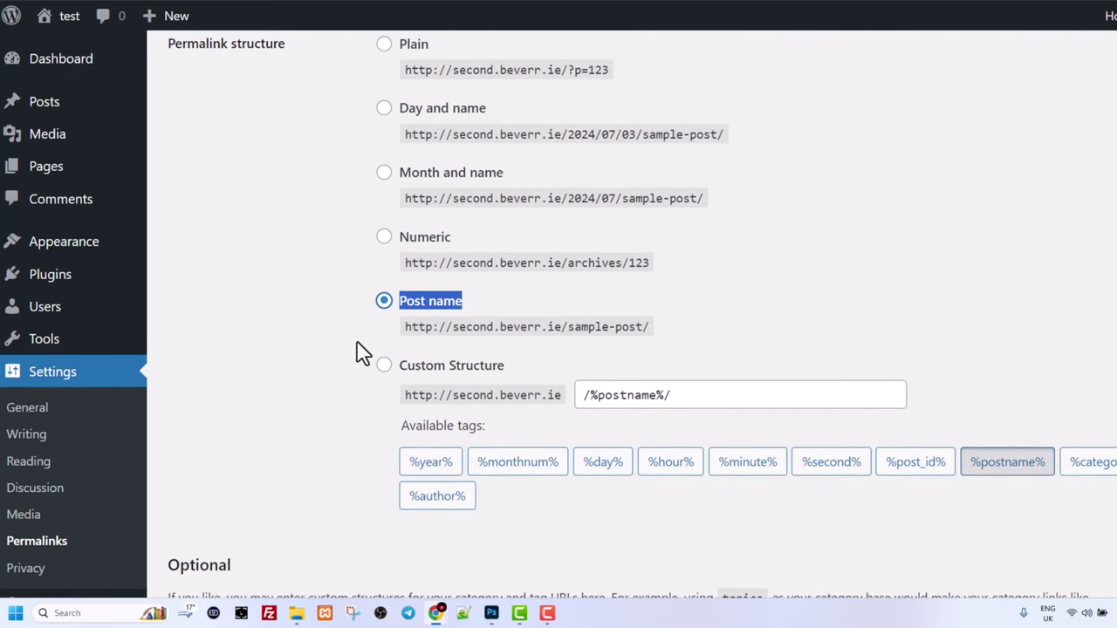
scroll(361, 352, "down", 3)
left_click(253, 503)
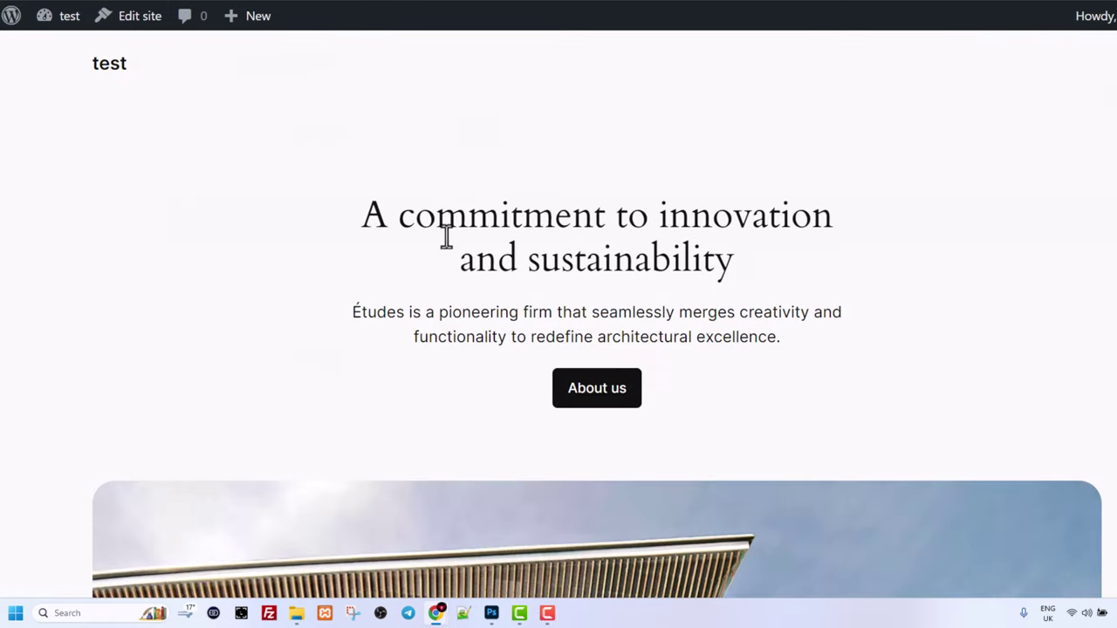
Scroll down and back up through the site's homepage.
scroll(511, 246, "down", 10)
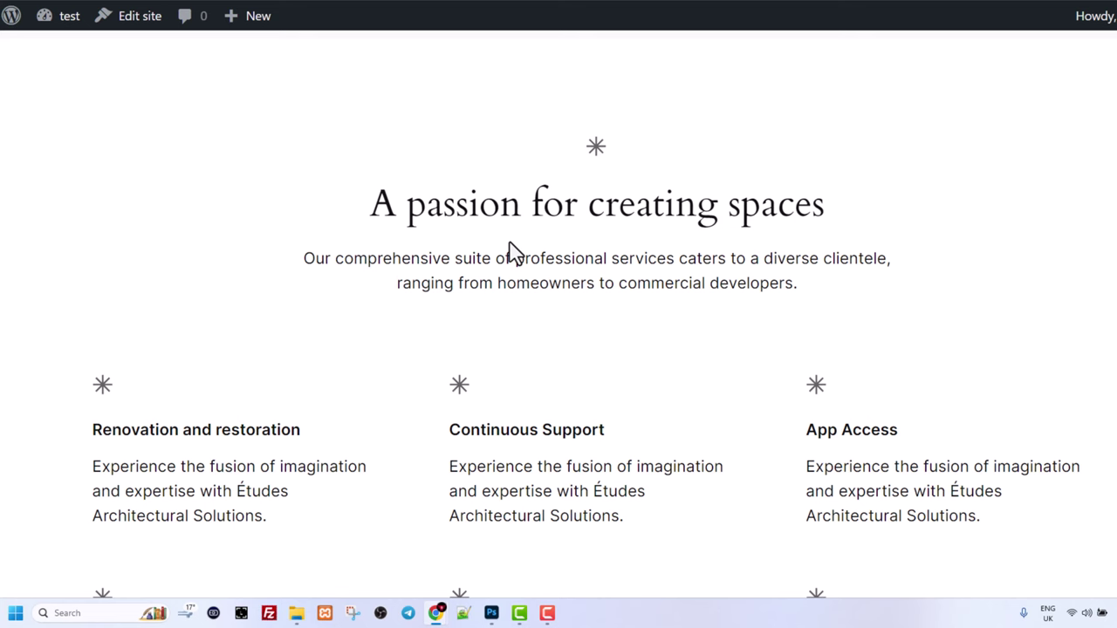
scroll(511, 251, "up", 10)
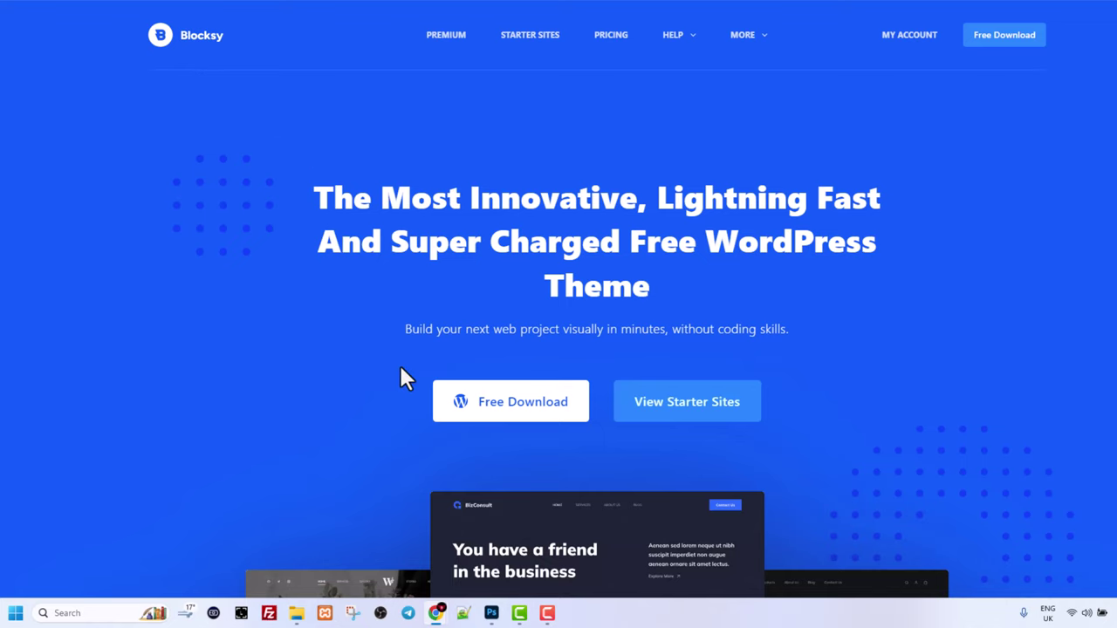
Scroll the Blocksy homepage and briefly select, then deselect, its main heading.
scroll(414, 401, "down", 1)
left_click_drag(331, 142, 736, 232)
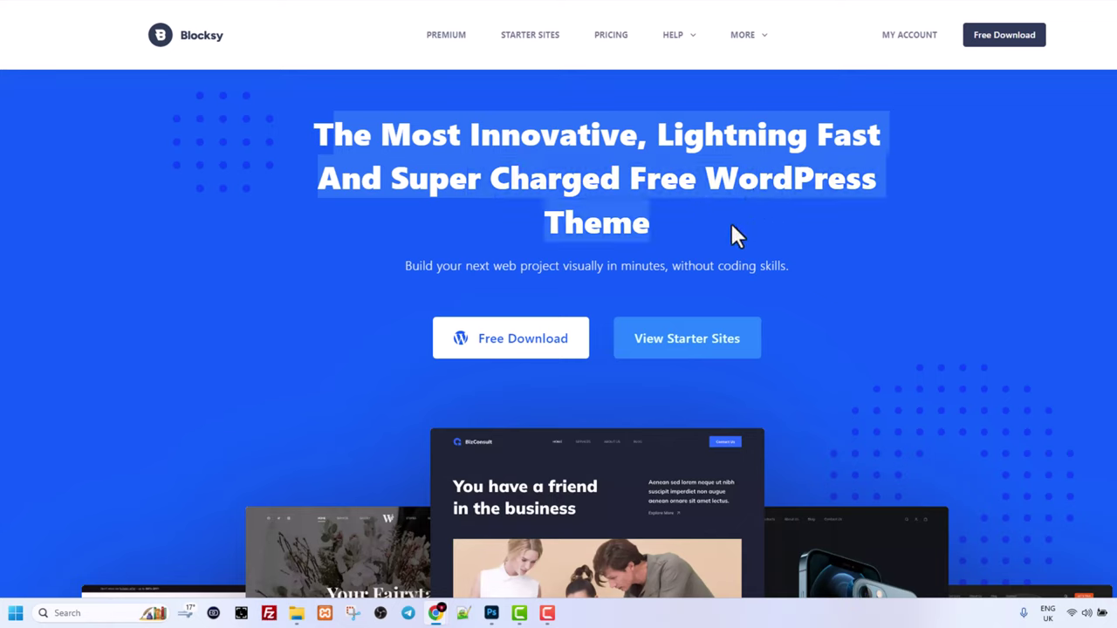
left_click(661, 225)
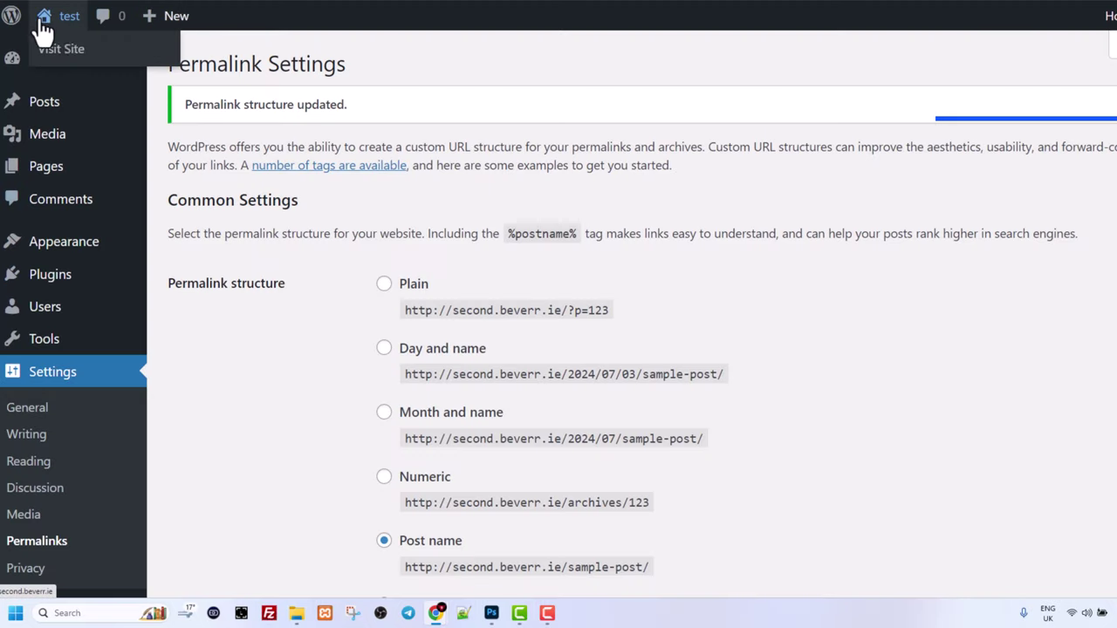
Upload blocksy.2.0.56.zip through Add New Theme and install the Blocksy theme.
mouse_move(51, 288)
mouse_move(45, 256)
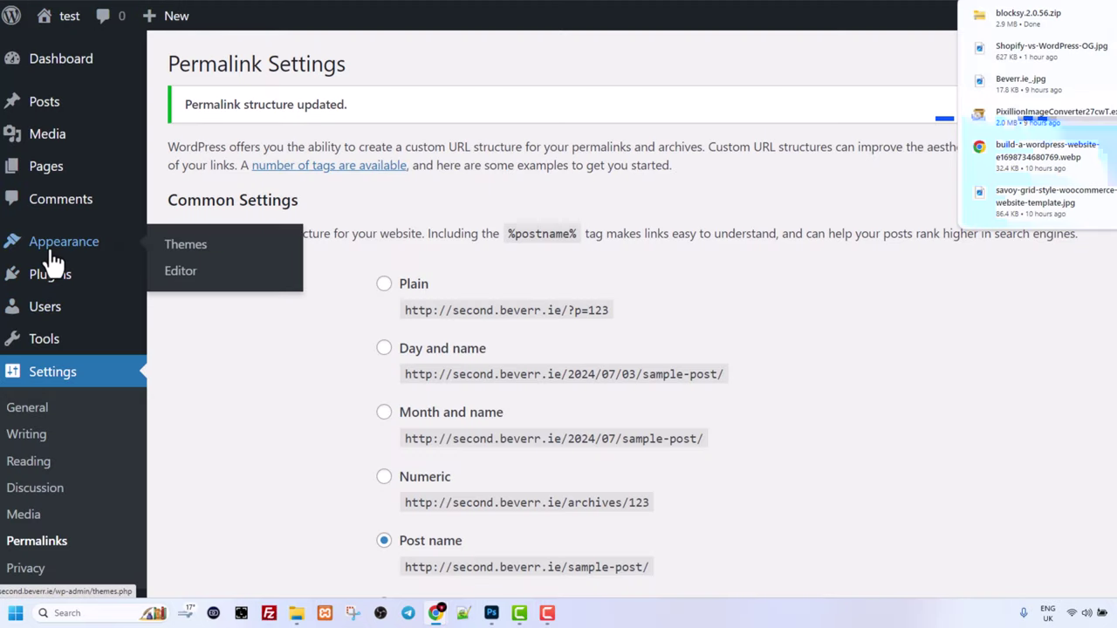
left_click(187, 259)
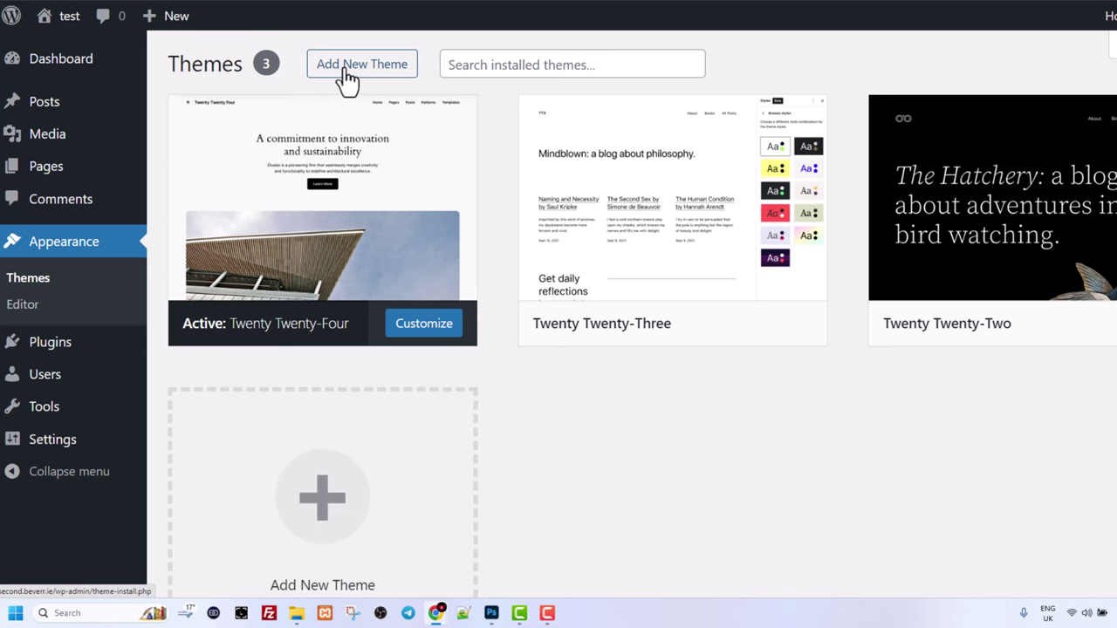
left_click(372, 71)
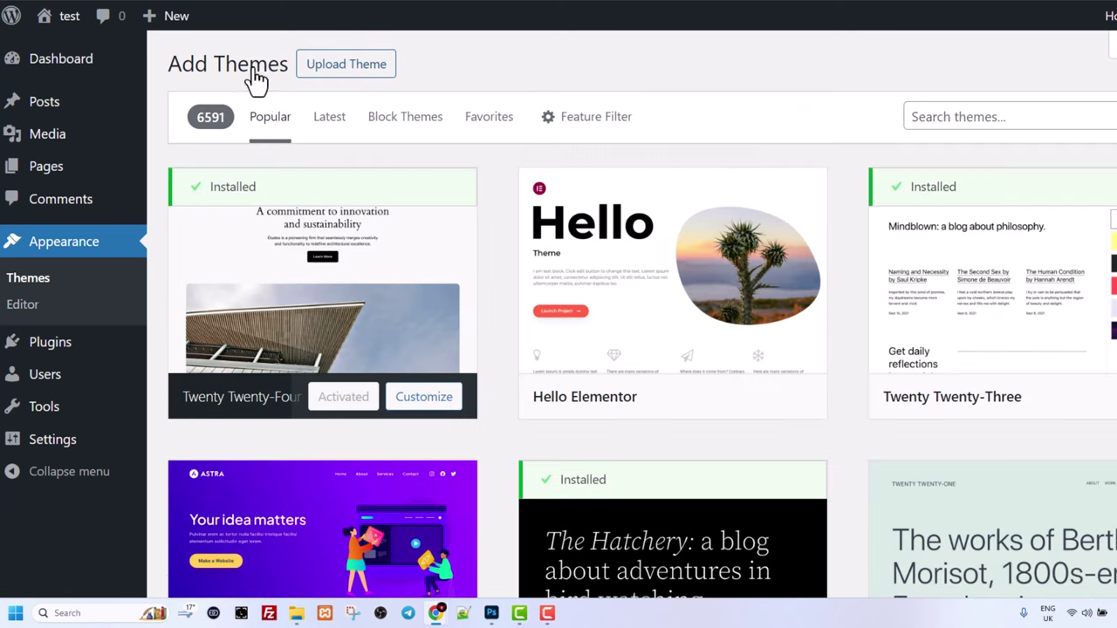
left_click_drag(167, 63, 329, 70)
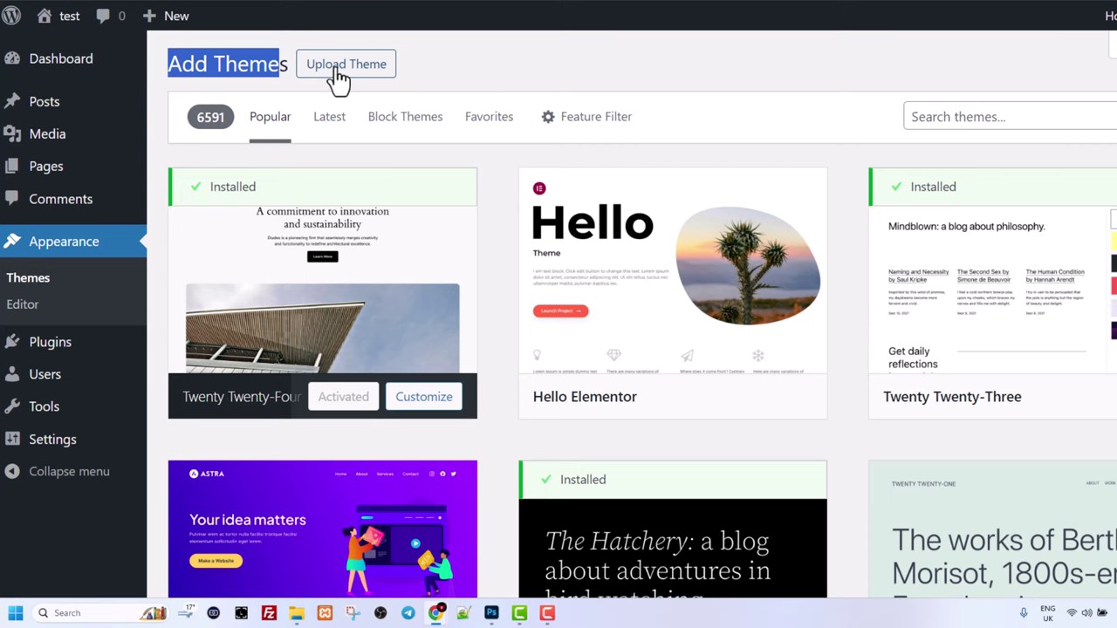
left_click(338, 68)
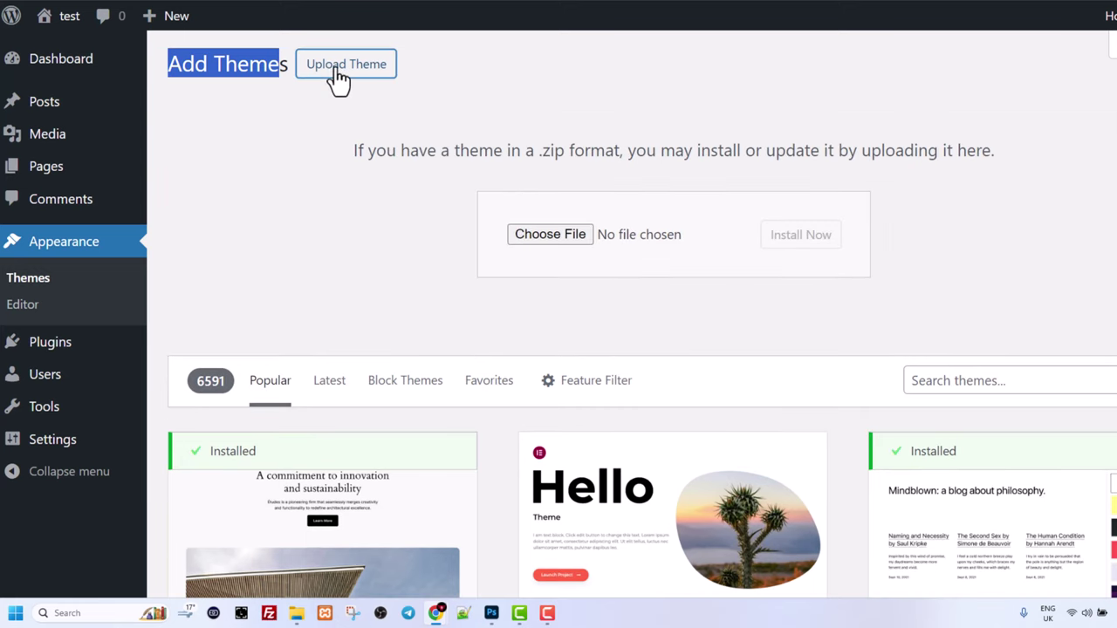
left_click(543, 242)
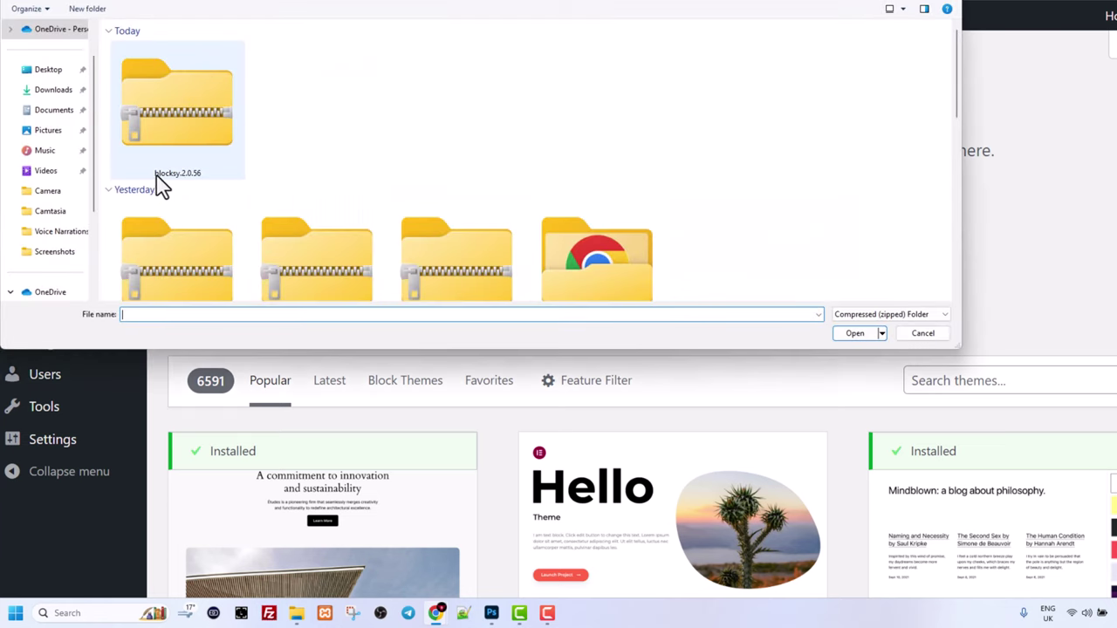
left_click(166, 108)
left_click(855, 335)
left_click(771, 243)
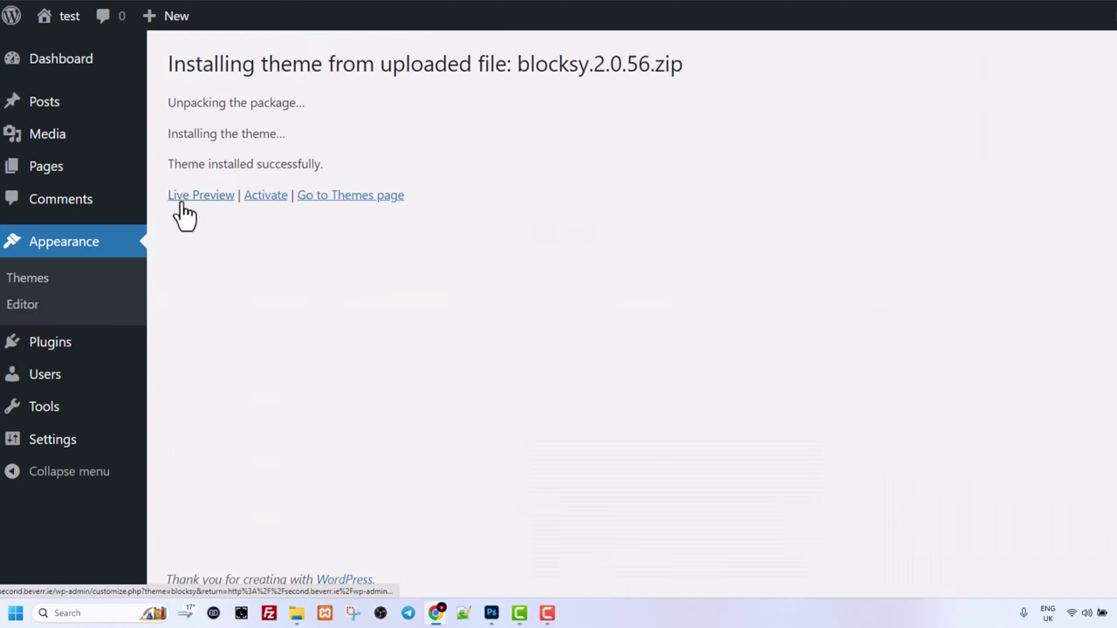
Activate Blocksy, glance at the site, and return to the admin Themes list.
left_click(265, 197)
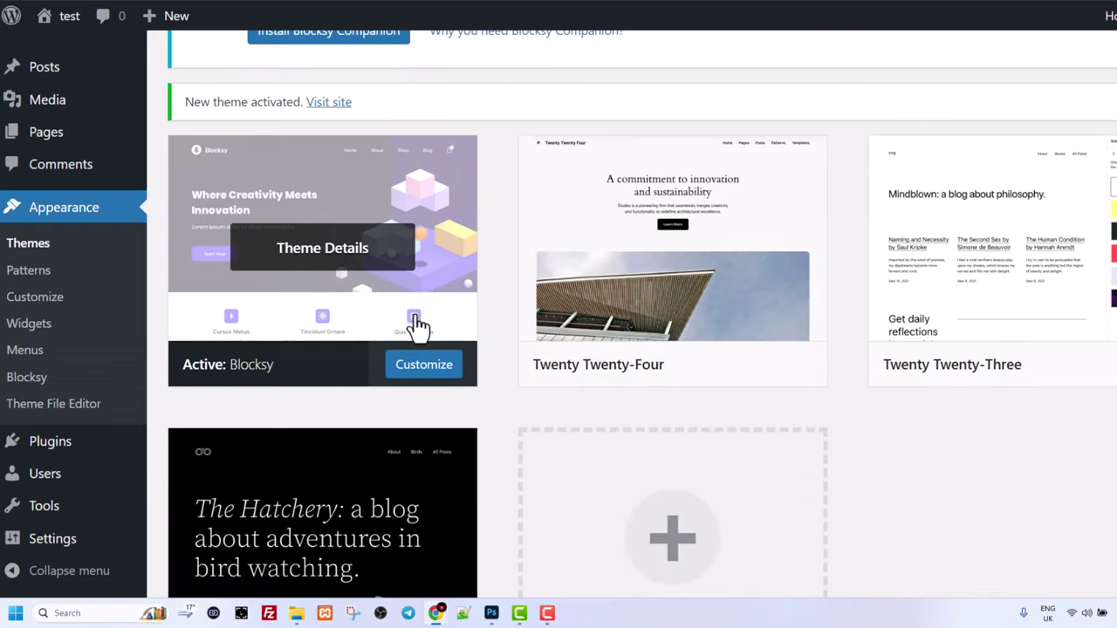
scroll(343, 174, "up", 2)
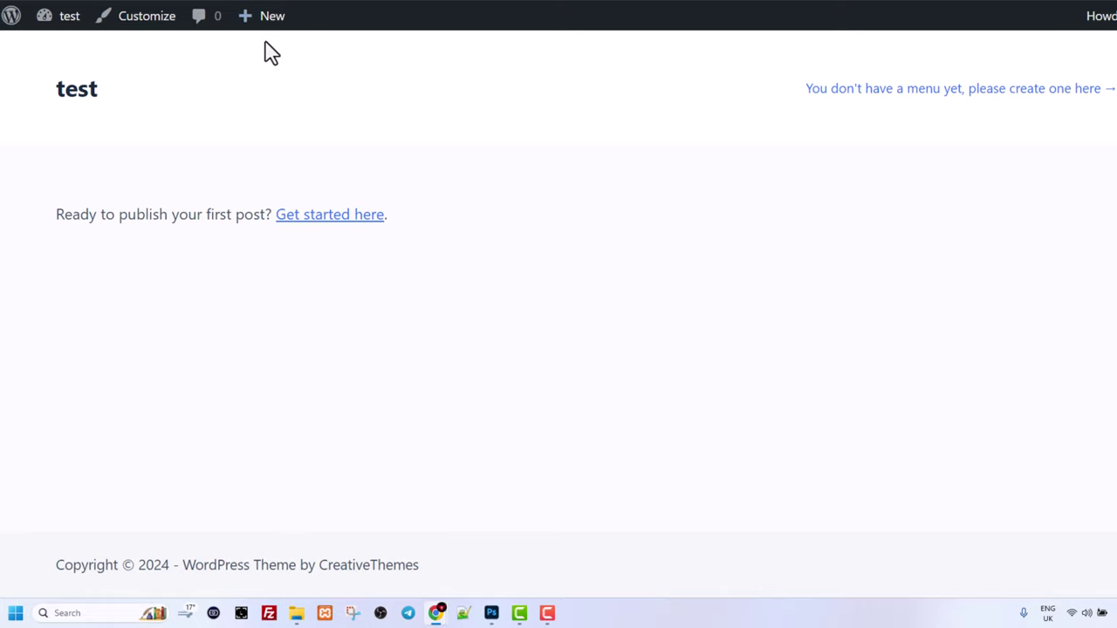
key("alt+Left")
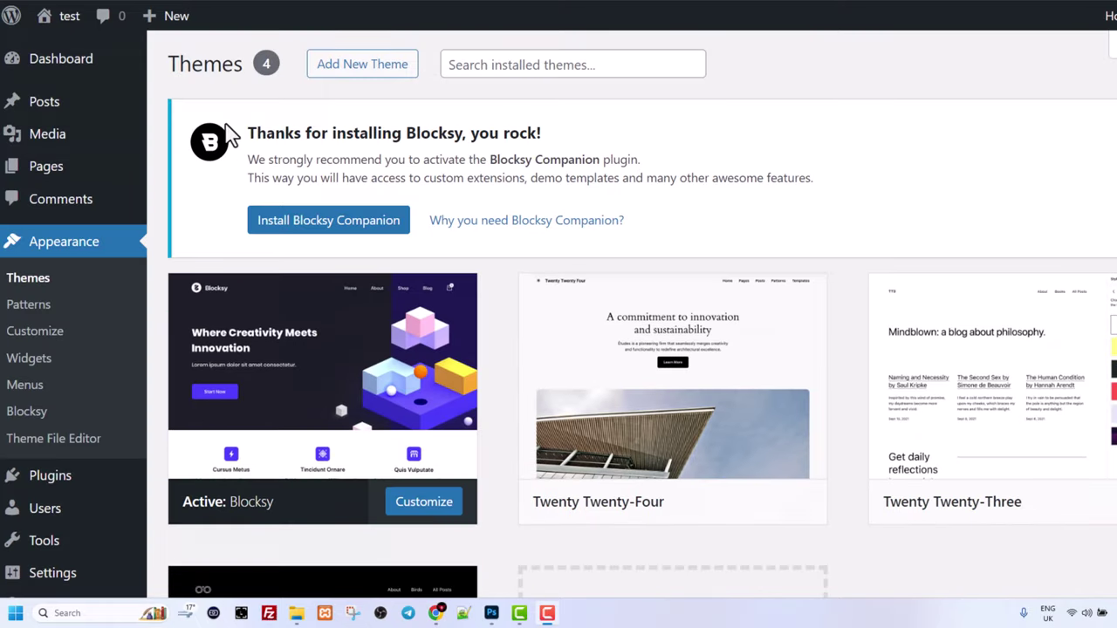
left_click_drag(254, 132, 472, 132)
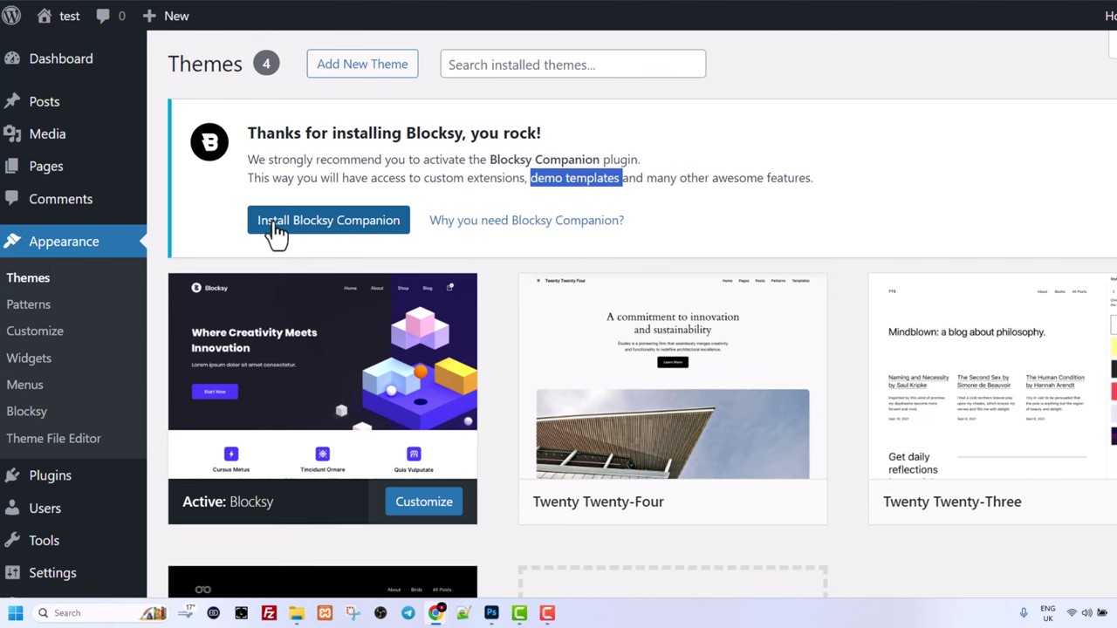
Install Blocksy Companion, then start importing the Charity card from Blocksy's Starter Sites.
left_click(275, 229)
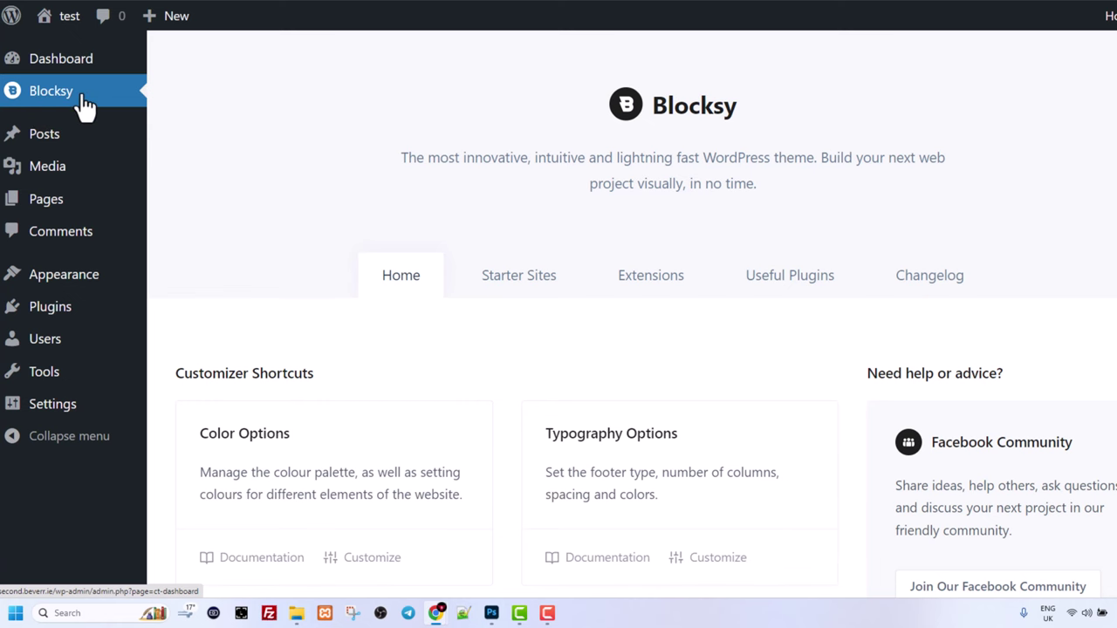
left_click(54, 106)
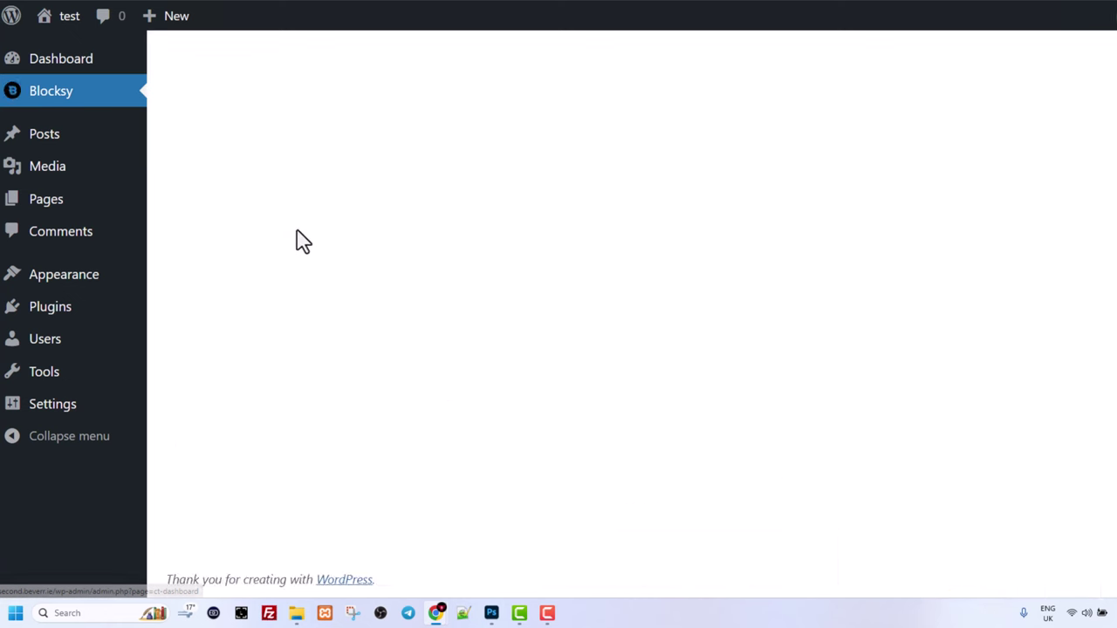
scroll(305, 274, "down", 1)
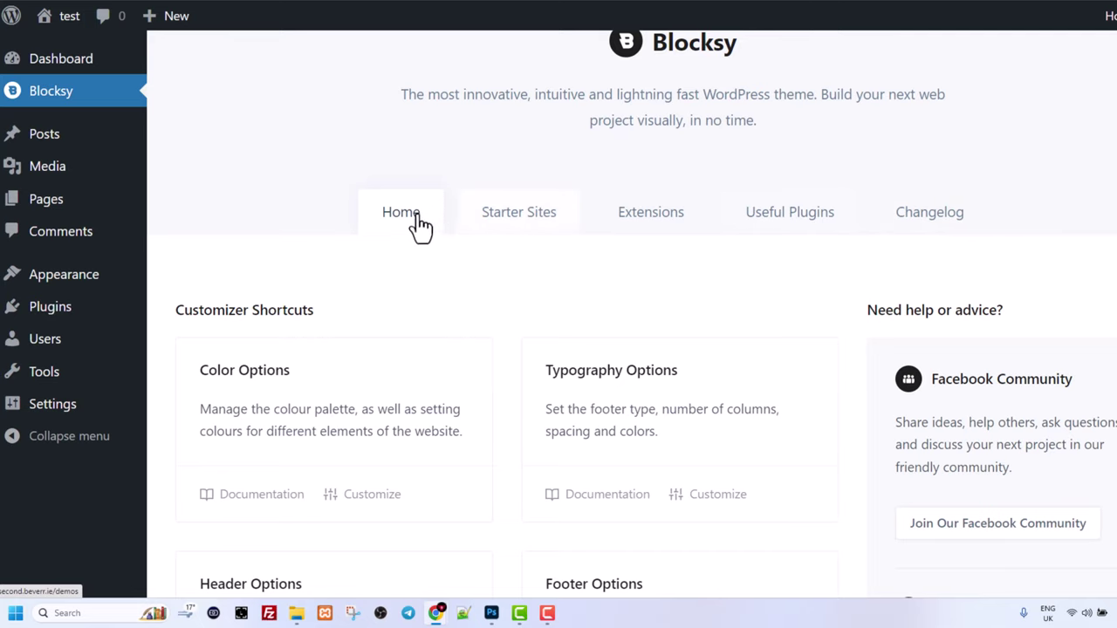
left_click(513, 225)
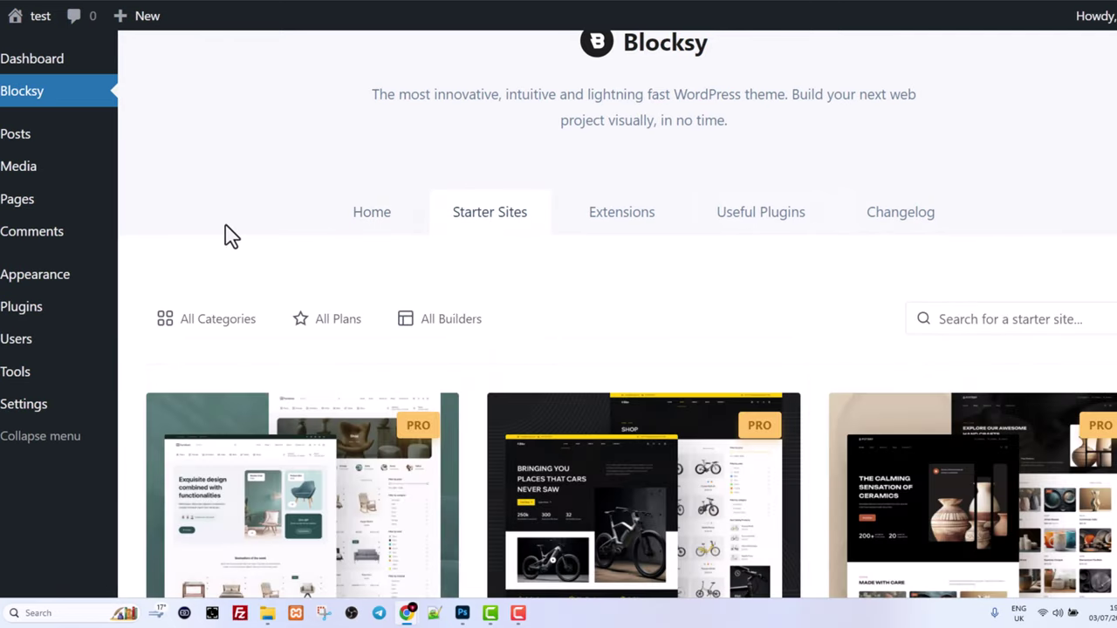
scroll(130, 242, "down", 10)
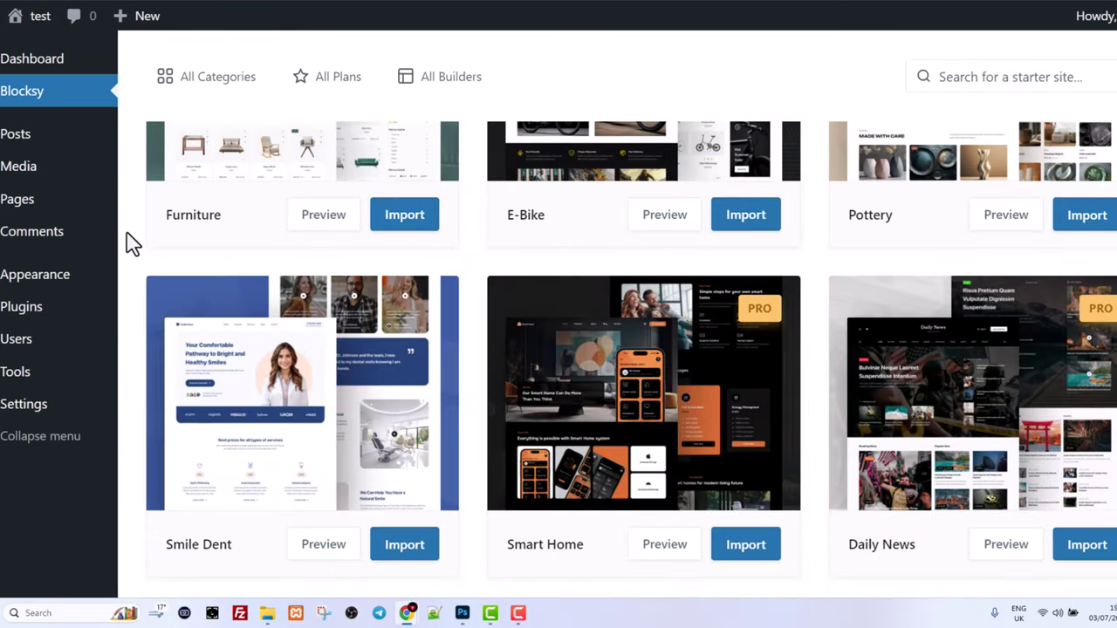
scroll(130, 241, "up", 4)
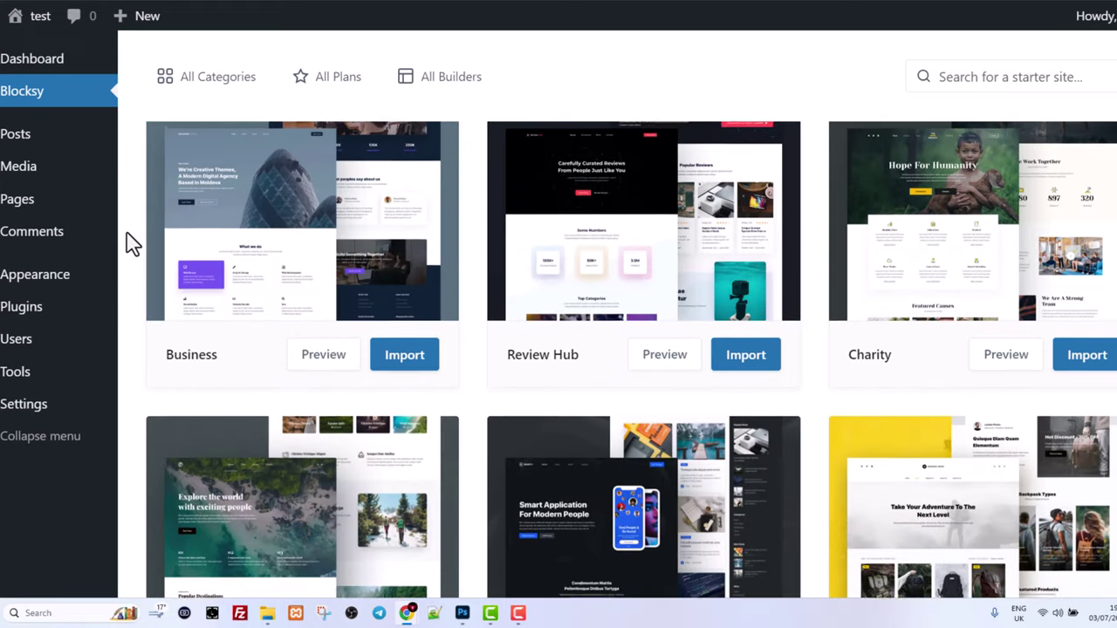
scroll(435, 233, "up", 1)
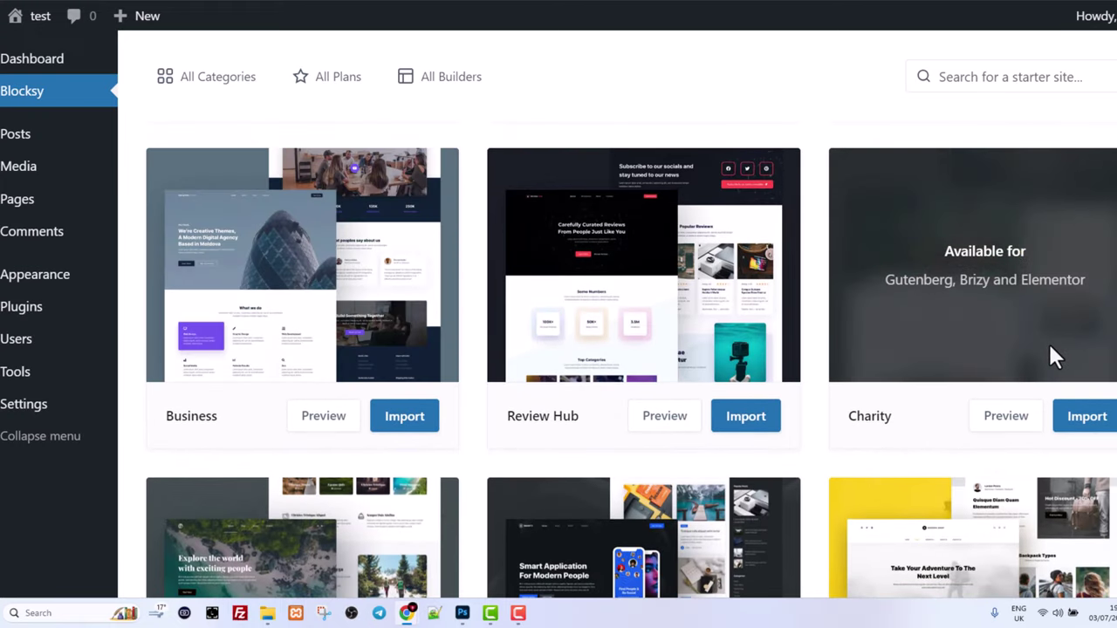
left_click_drag(847, 416, 892, 416)
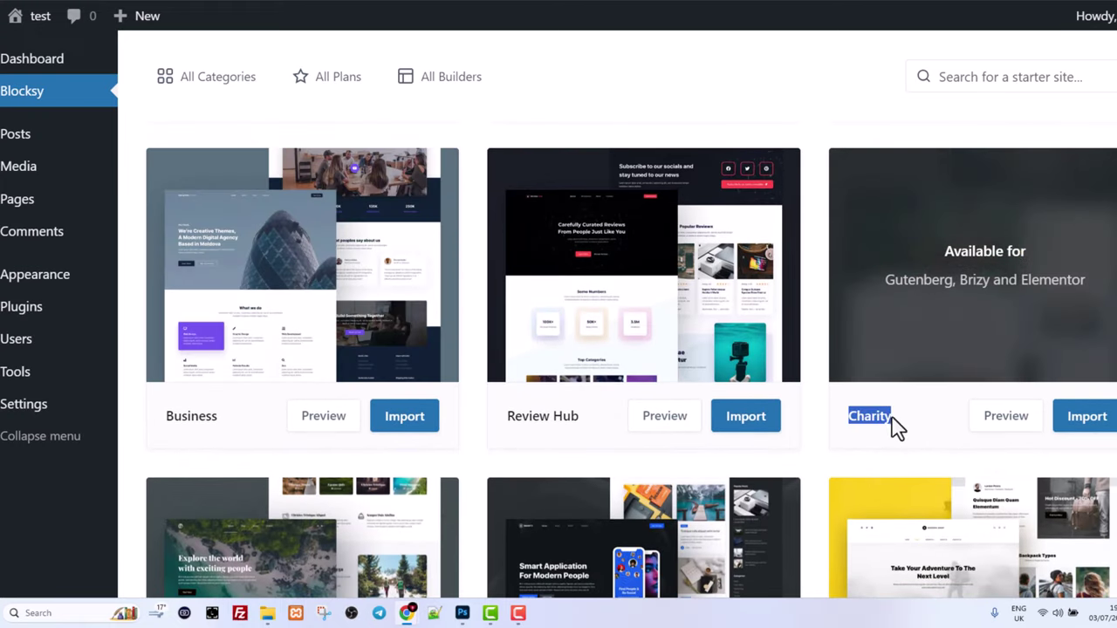
left_click(1089, 427)
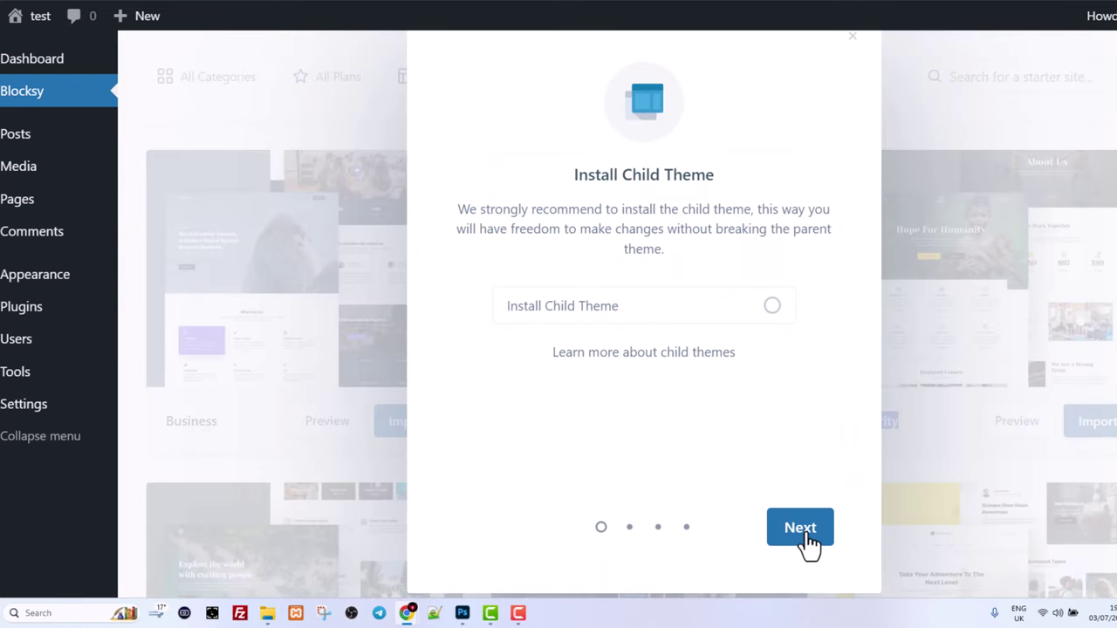
Pass the child theme step, pick Elementor, and keep WPForms and Elementor plugins ticked.
left_click(802, 532)
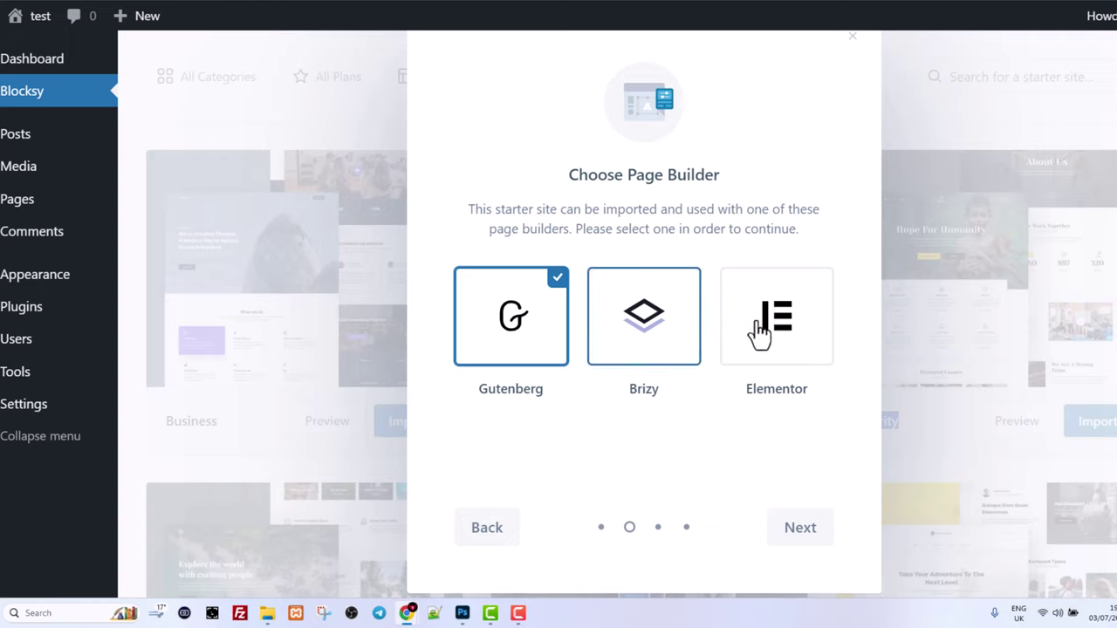
left_click(786, 334)
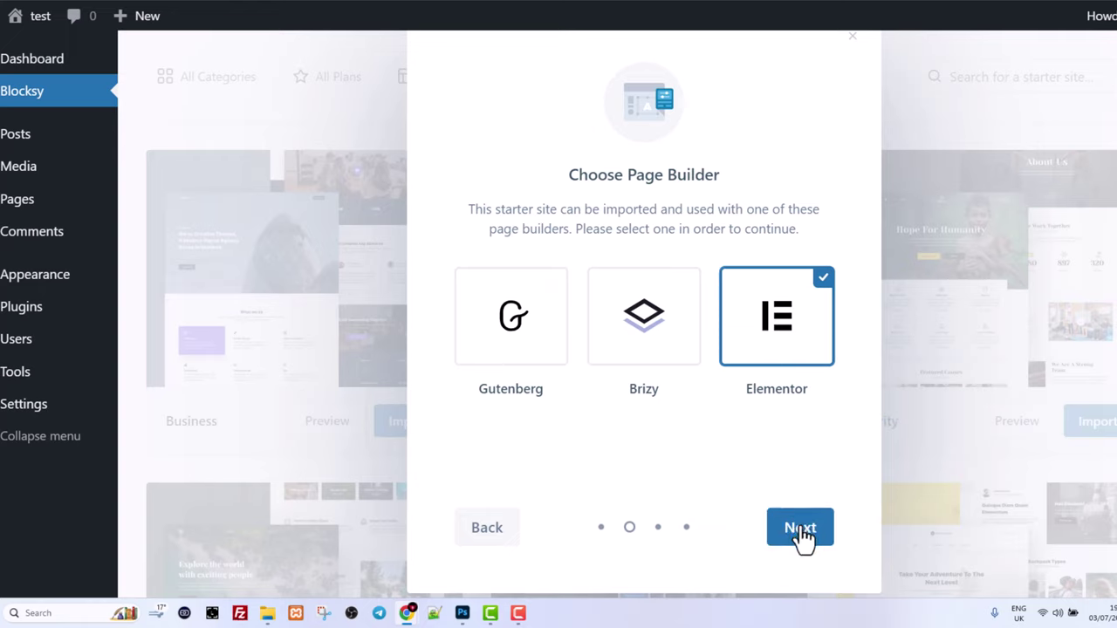
left_click(801, 531)
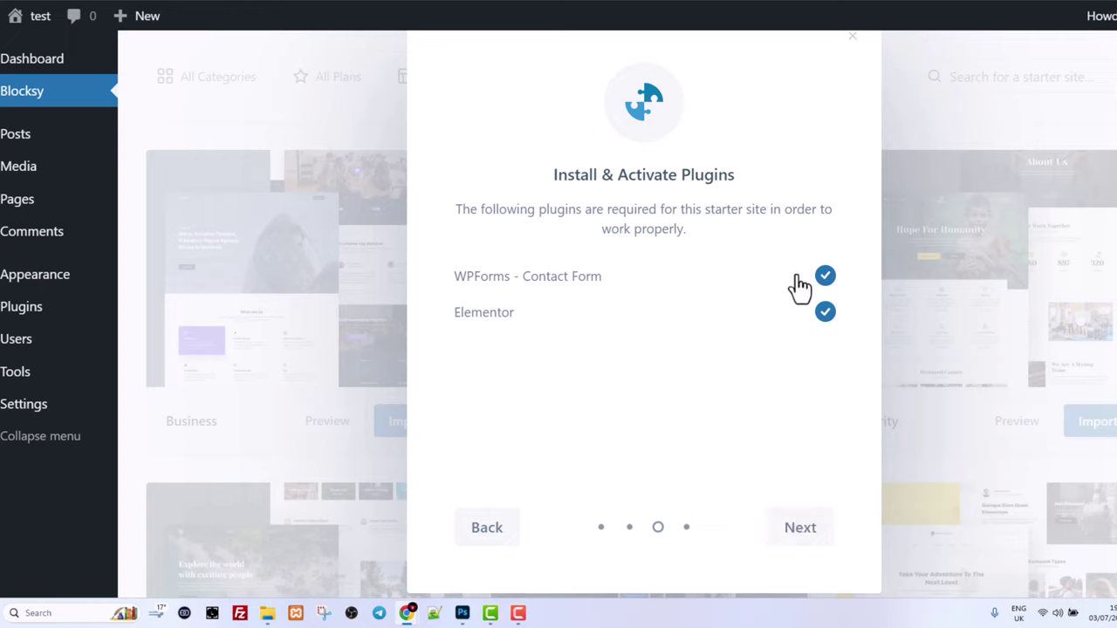
left_click(824, 281)
left_click(824, 280)
left_click(822, 319)
left_click(822, 320)
left_click(807, 534)
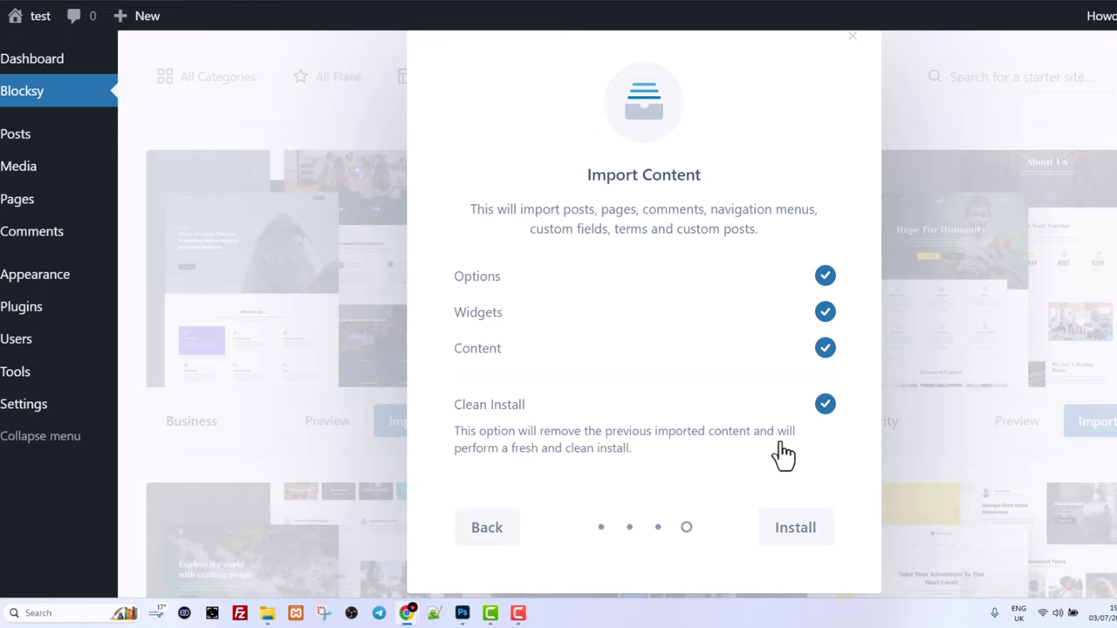
Install the Charity content with Options, Widgets, Content and Clean Install enabled.
left_click(796, 534)
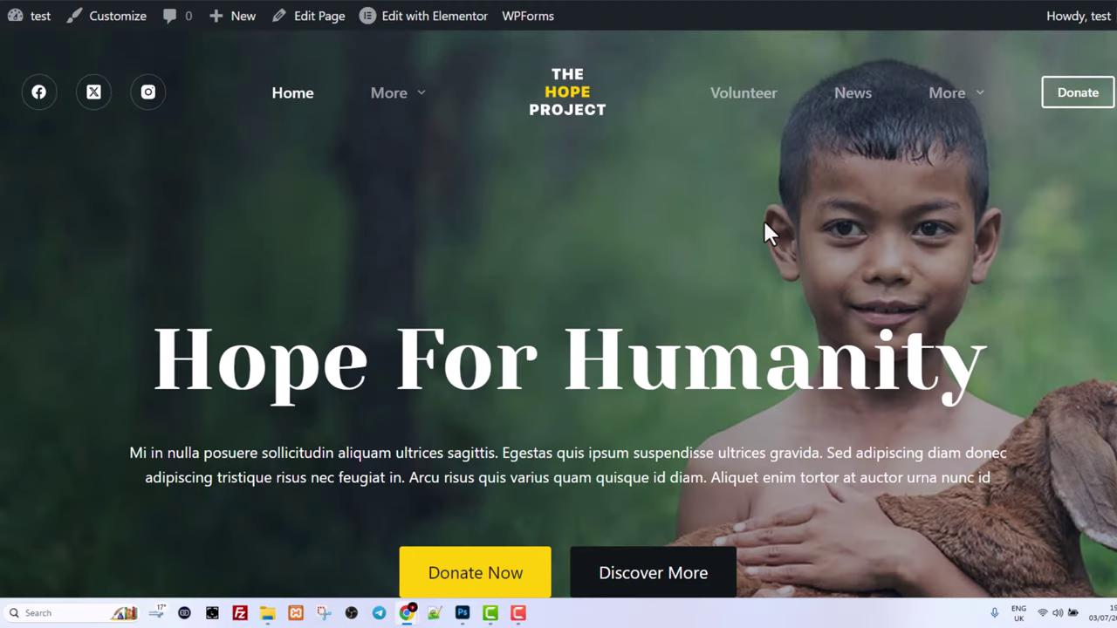
Scroll through the imported Hope Project homepage and its service cards.
scroll(765, 223, "down", 1)
scroll(761, 223, "down", 8)
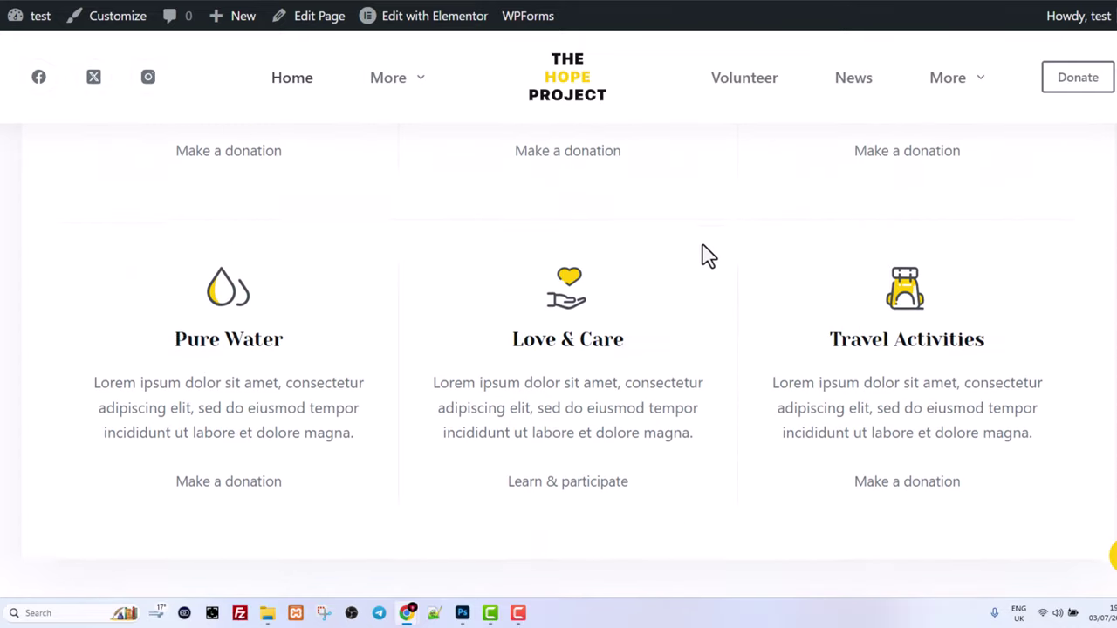
scroll(302, 325, "down", 3)
scroll(302, 326, "up", 11)
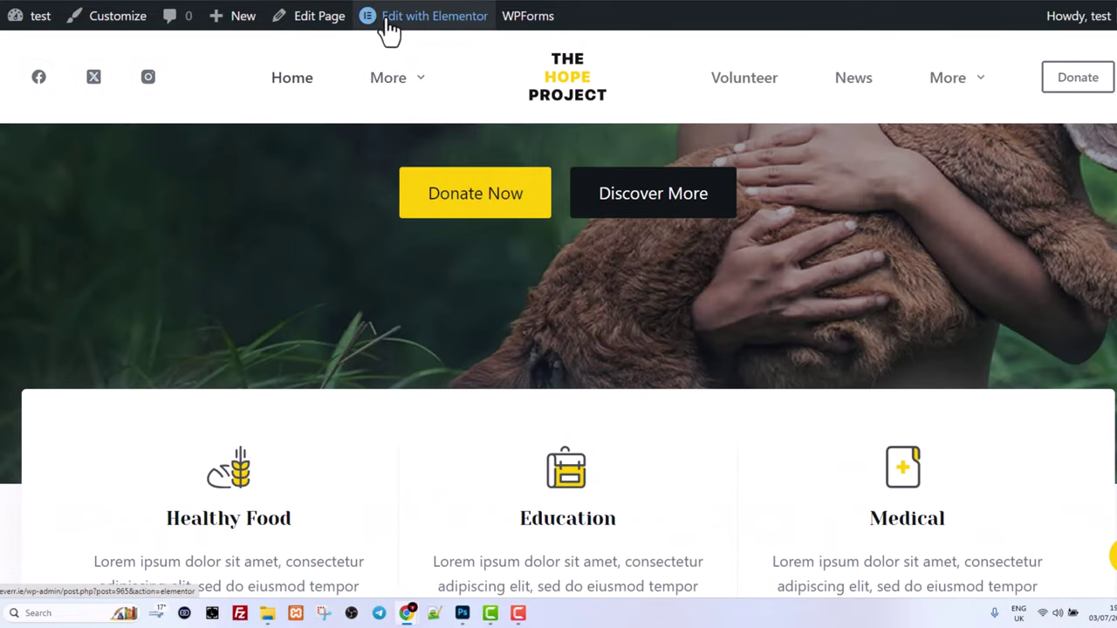
mouse_move(377, 24)
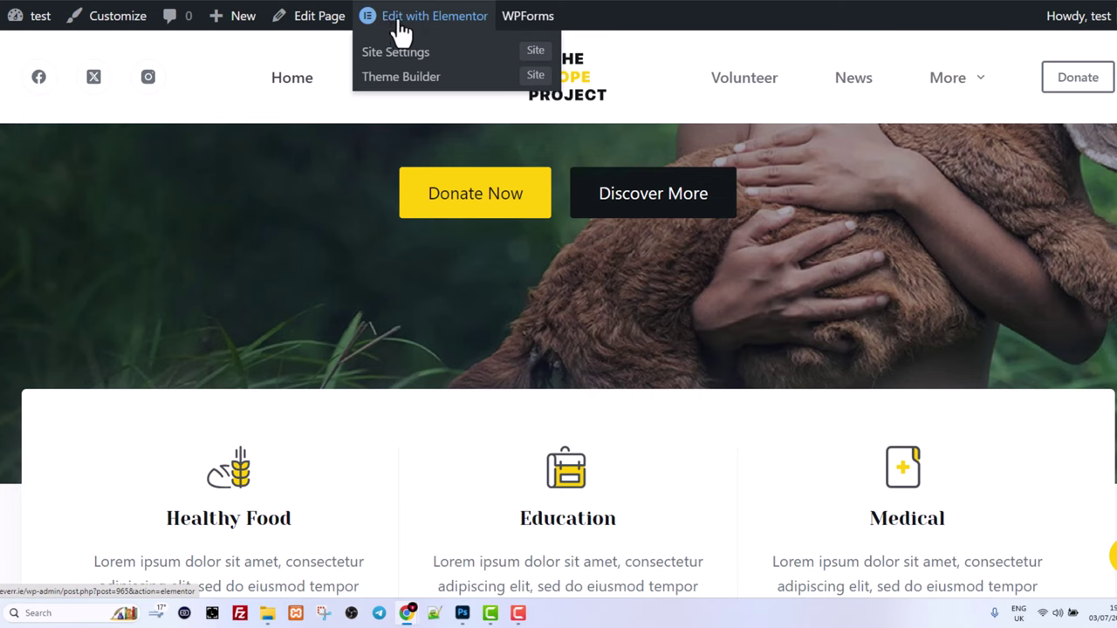
Open the homepage in Elementor and select the Featured Causes image boxes.
left_click(449, 20)
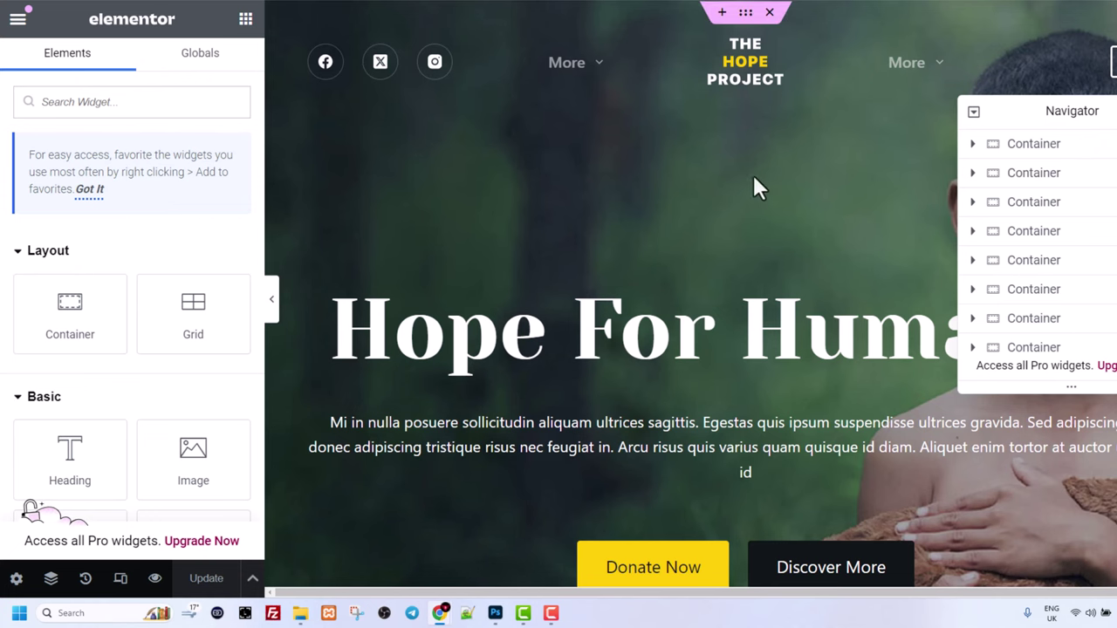
left_click_drag(1067, 111, 951, 105)
left_click(945, 94)
scroll(540, 358, "down", 3)
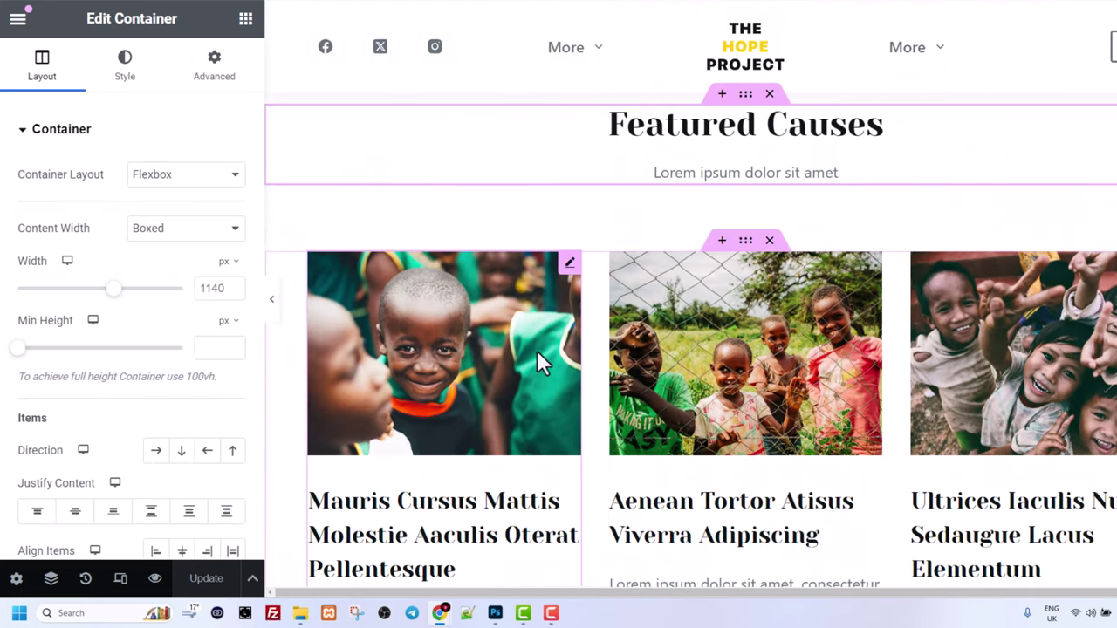
left_click(506, 344)
left_click(741, 325)
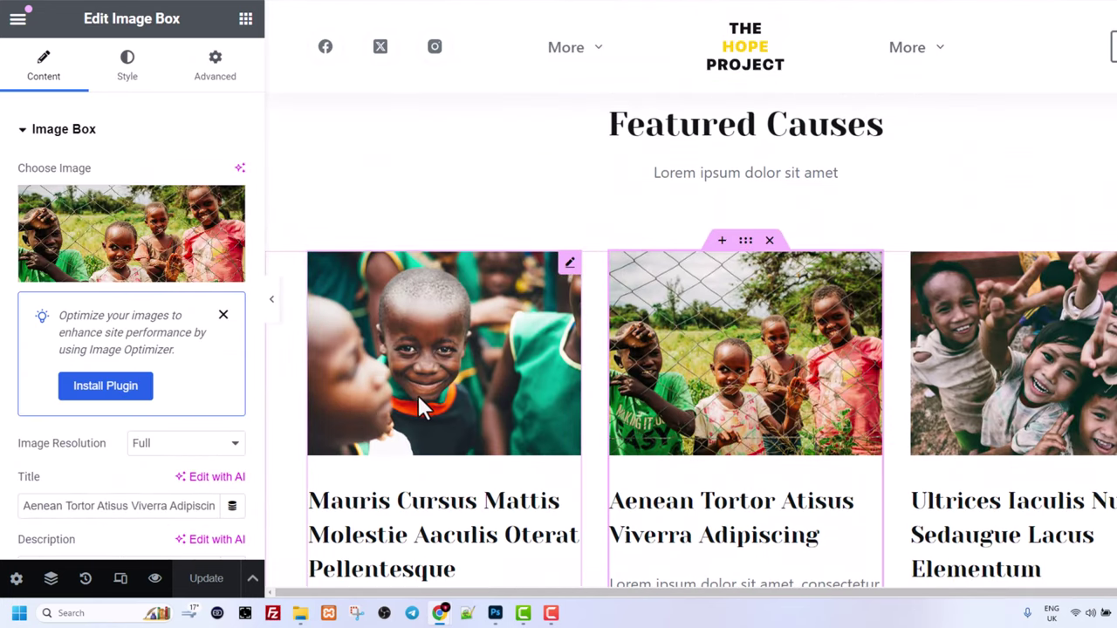
scroll(494, 353, "up", 5)
scroll(494, 353, "down", 3)
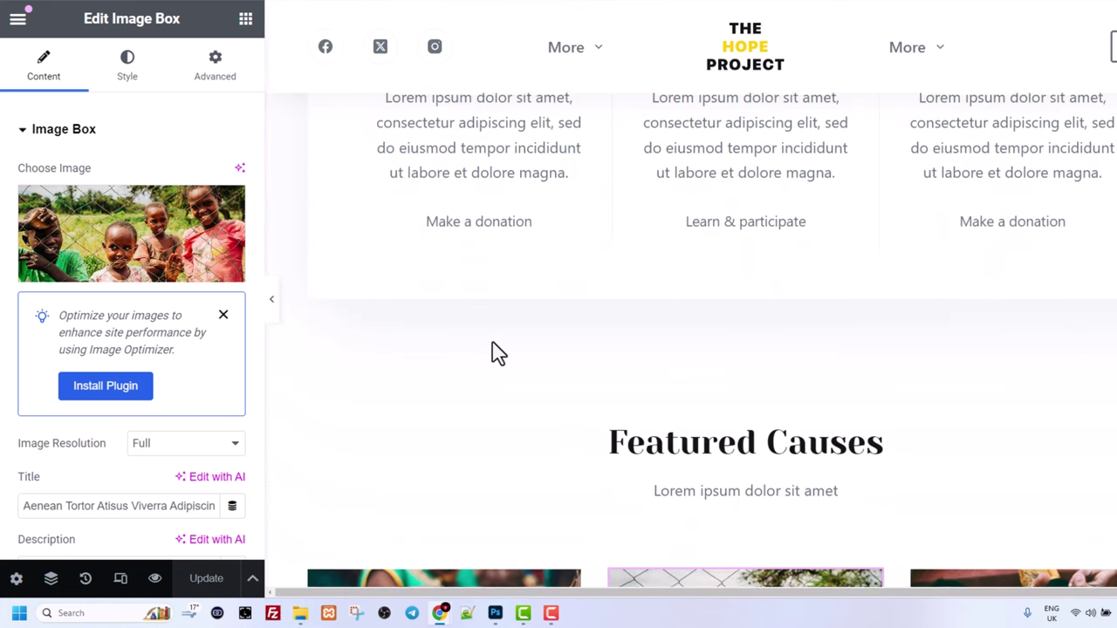
scroll(494, 353, "up", 2)
scroll(493, 353, "down", 7)
scroll(479, 225, "up", 2)
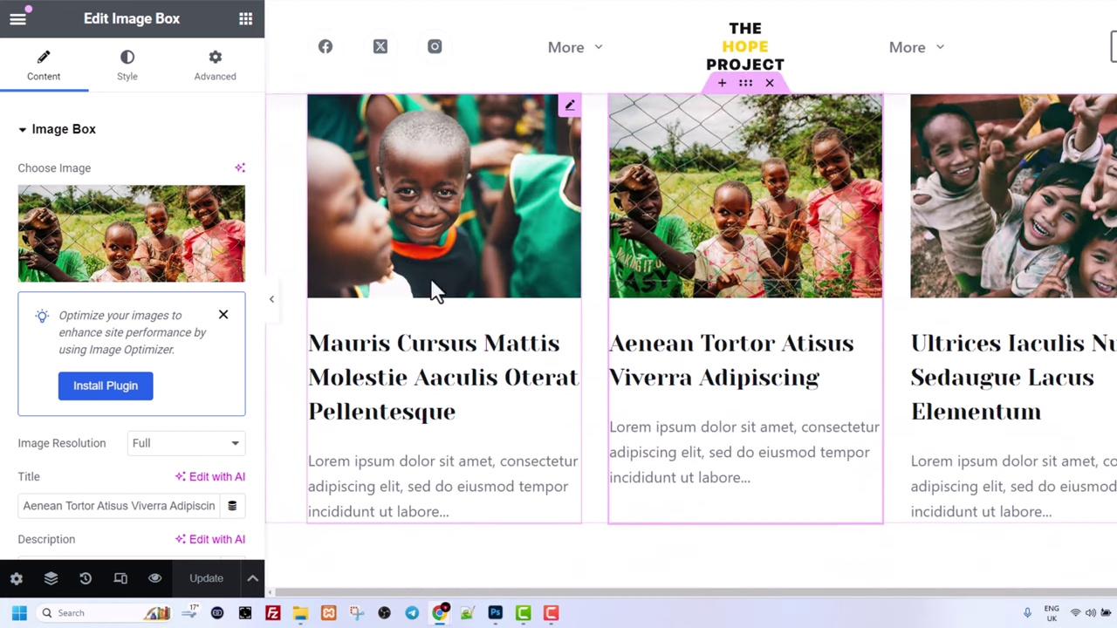
Trim the first cause card's heading to 'Mauris Cursus Mattis Molestie Aaculis O'.
left_click(443, 471)
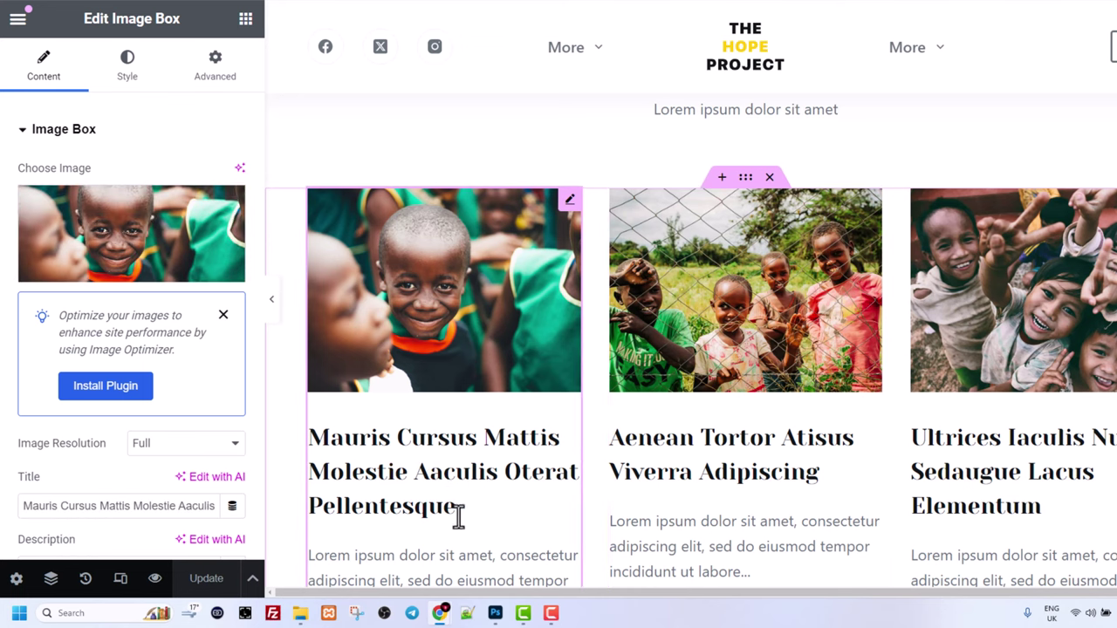
key("BackSpace")
key("BackSpace")
key("BackSpace")
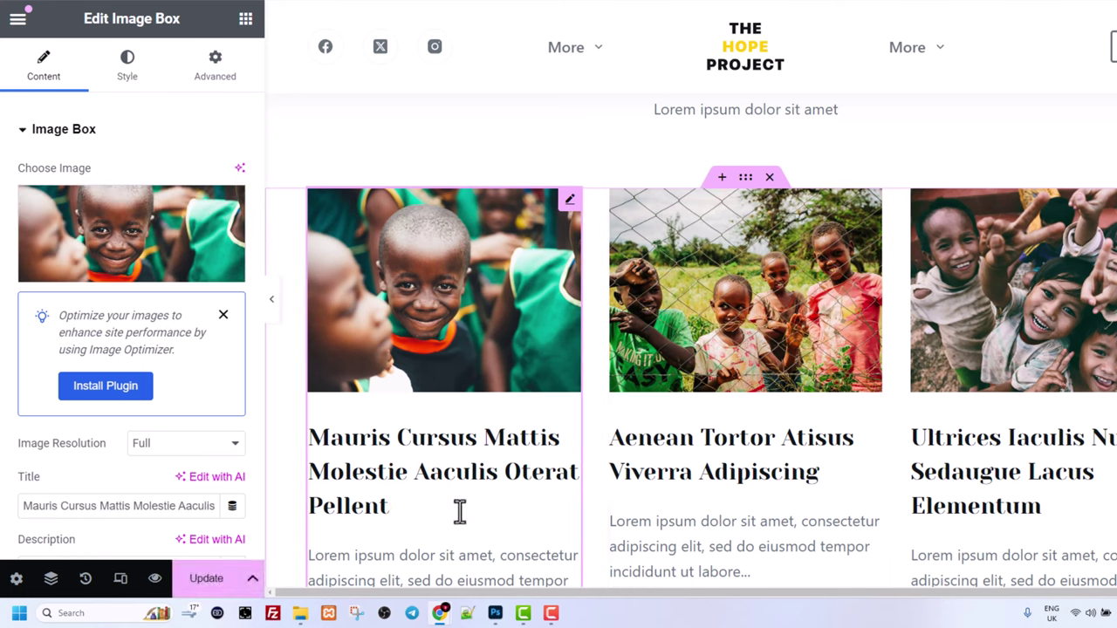
key("BackSpace")
key("BackSpace")
key("BackSpace")
key("BackSpace")
key("BackSpace")
key("BackSpace")
key("BackSpace")
key("BackSpace")
key("BackSpace")
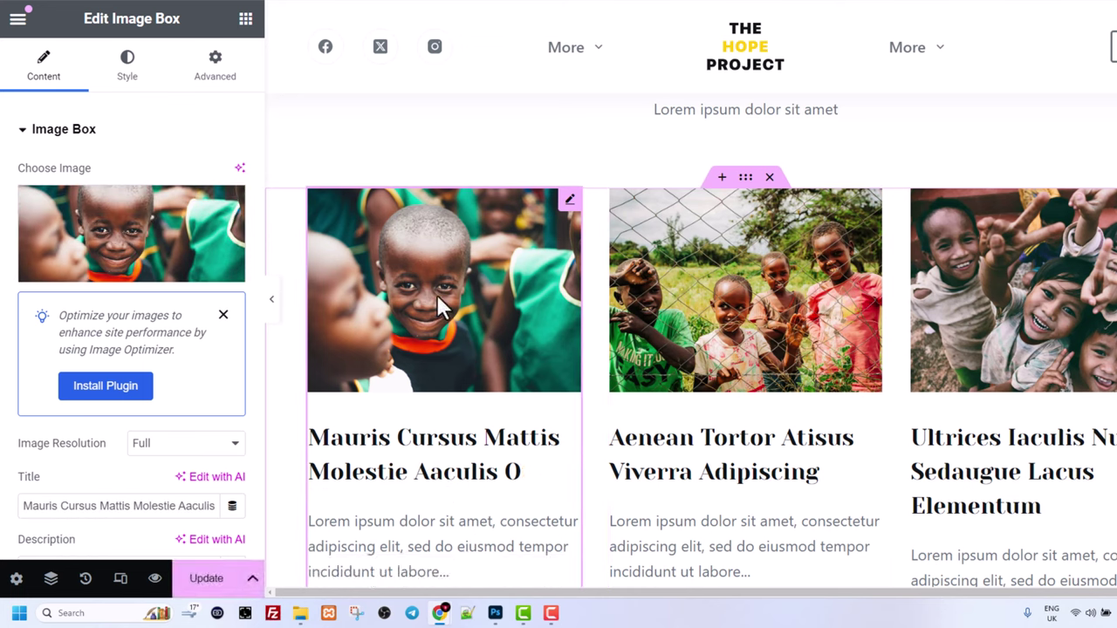
Upload the Beverr.ie_ photo and insert it as the first cause card's image.
left_click(145, 276)
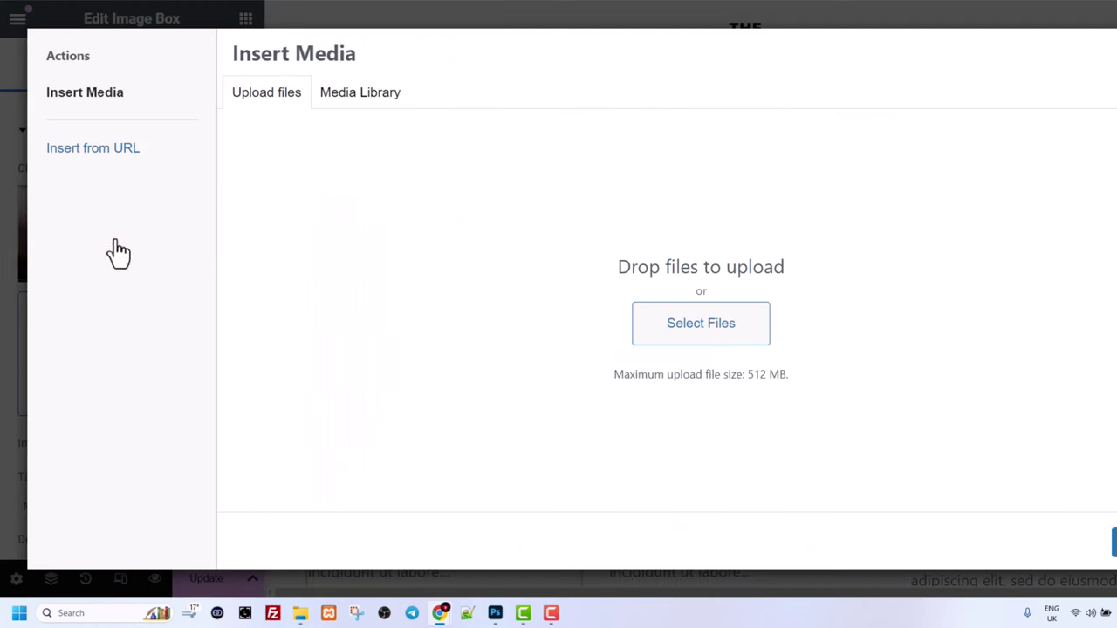
left_click(657, 341)
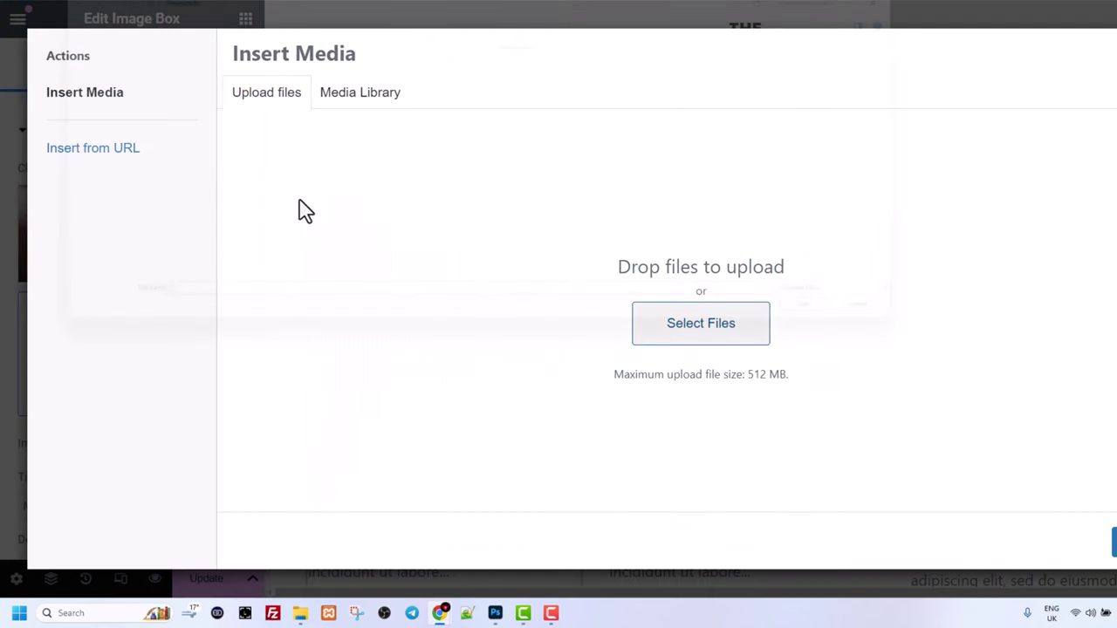
left_click(734, 122)
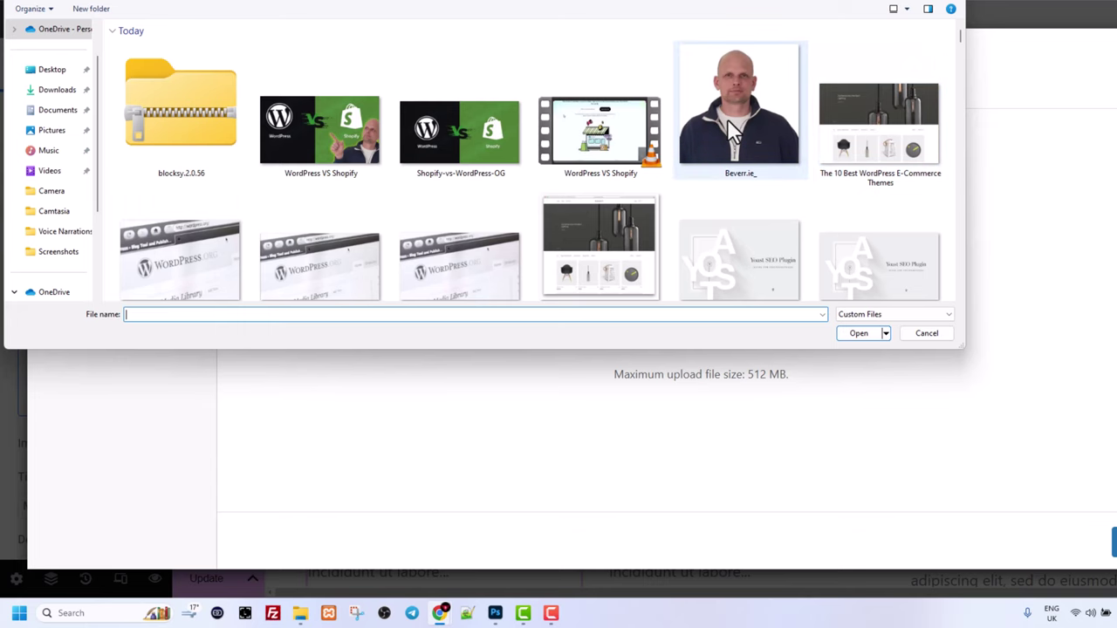
left_click(862, 336)
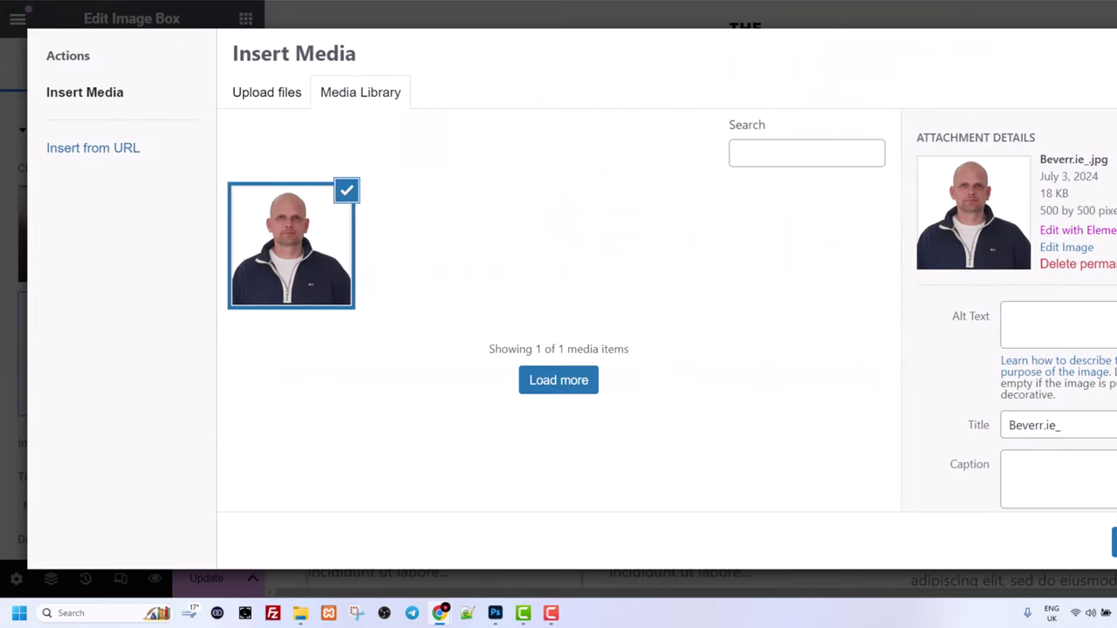
left_click(1114, 542)
left_click_drag(321, 443, 646, 427)
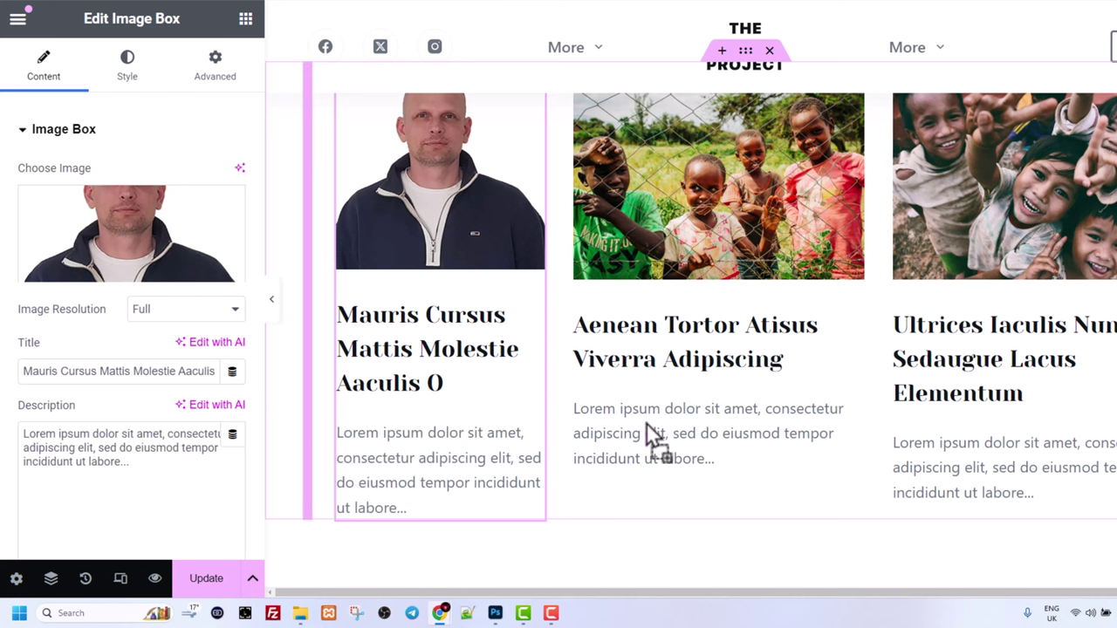
Delete the Our Volunteers heading container from the page.
scroll(678, 431, "up", 10)
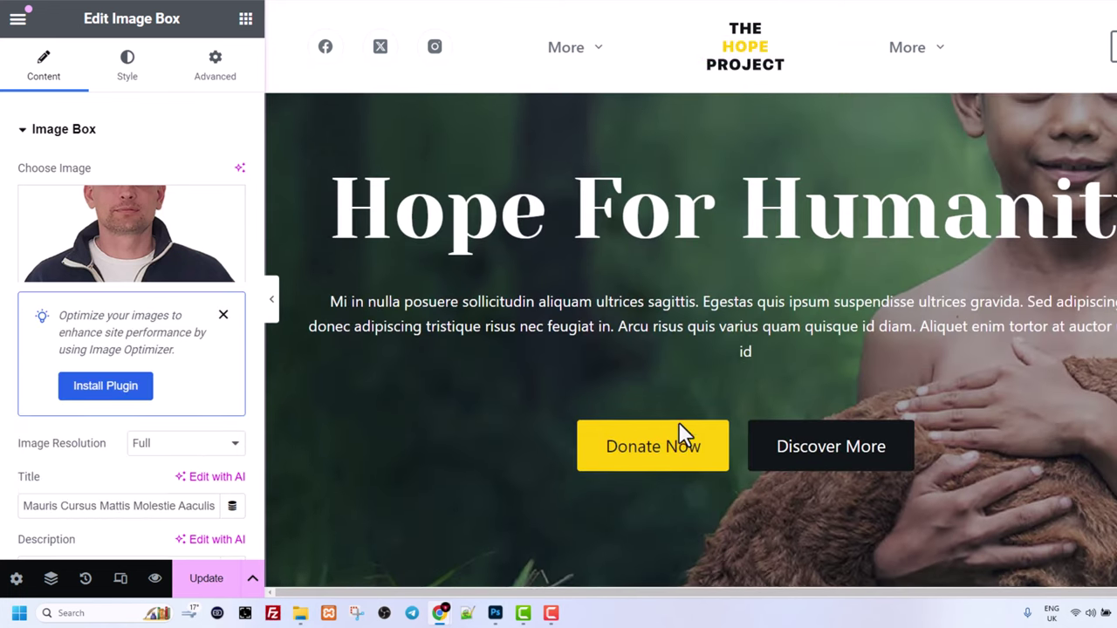
scroll(681, 434, "down", 5)
scroll(684, 434, "down", 6)
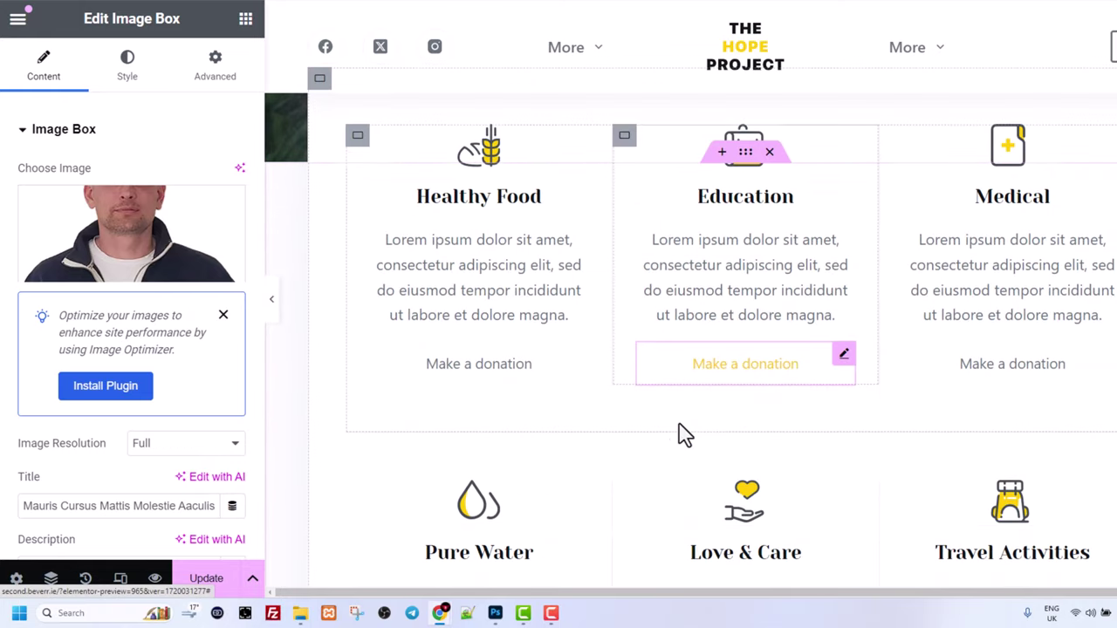
scroll(685, 436, "down", 6)
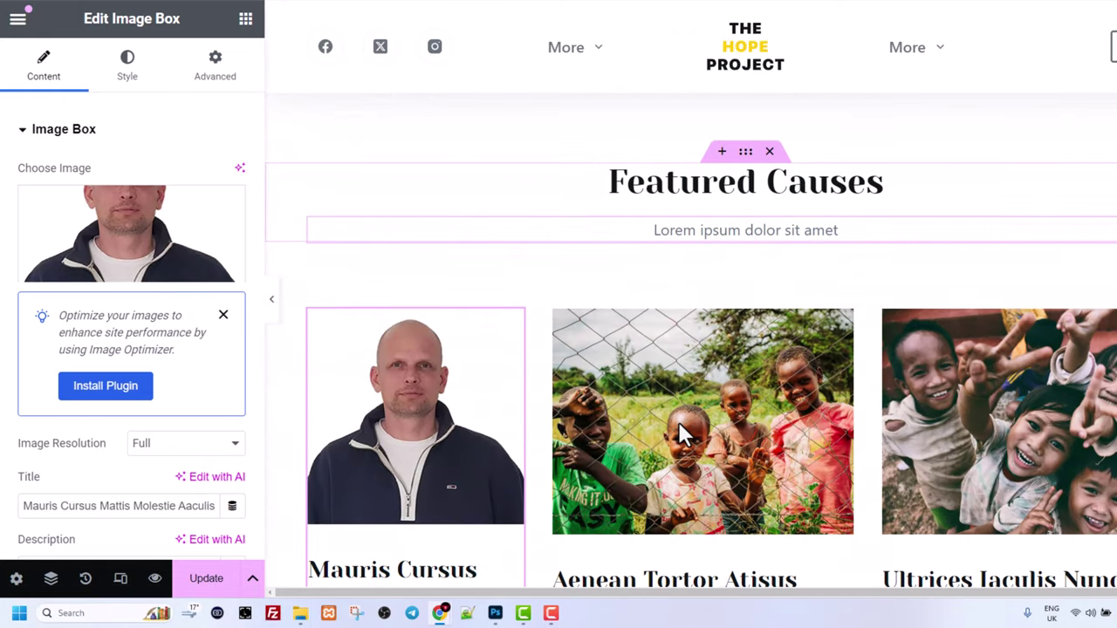
scroll(685, 436, "up", 3)
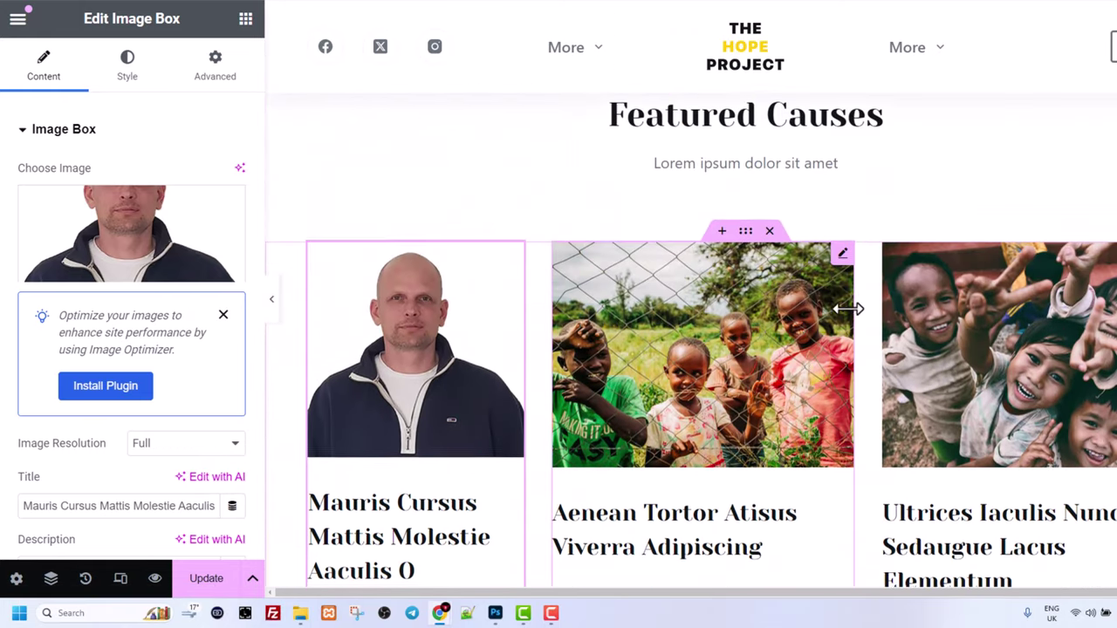
scroll(851, 309, "down", 10)
scroll(836, 311, "down", 7)
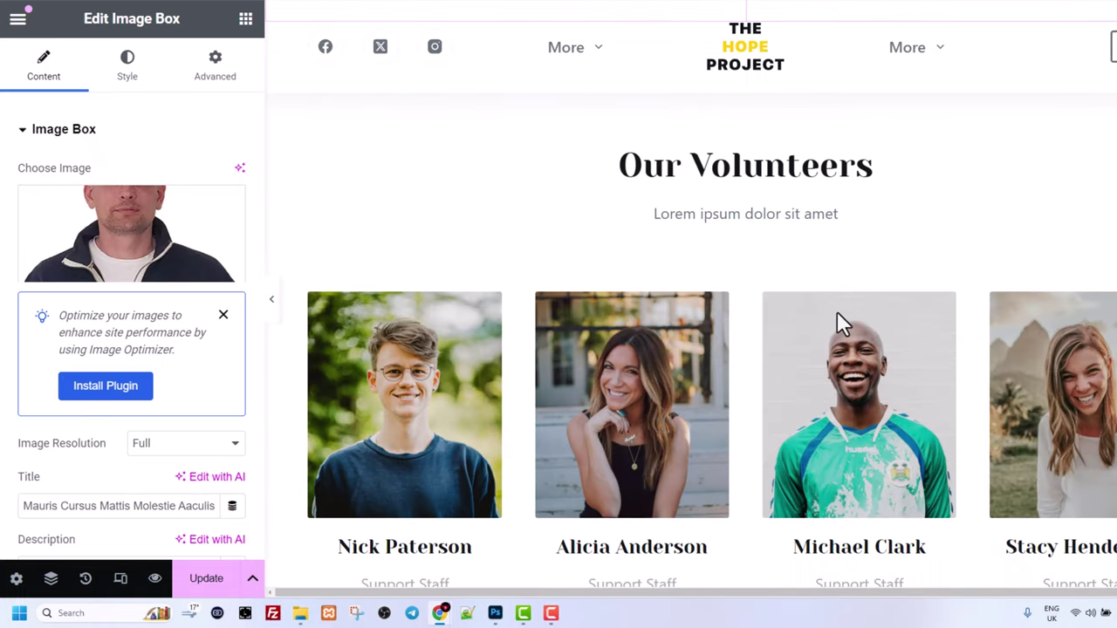
scroll(837, 312, "up", 3)
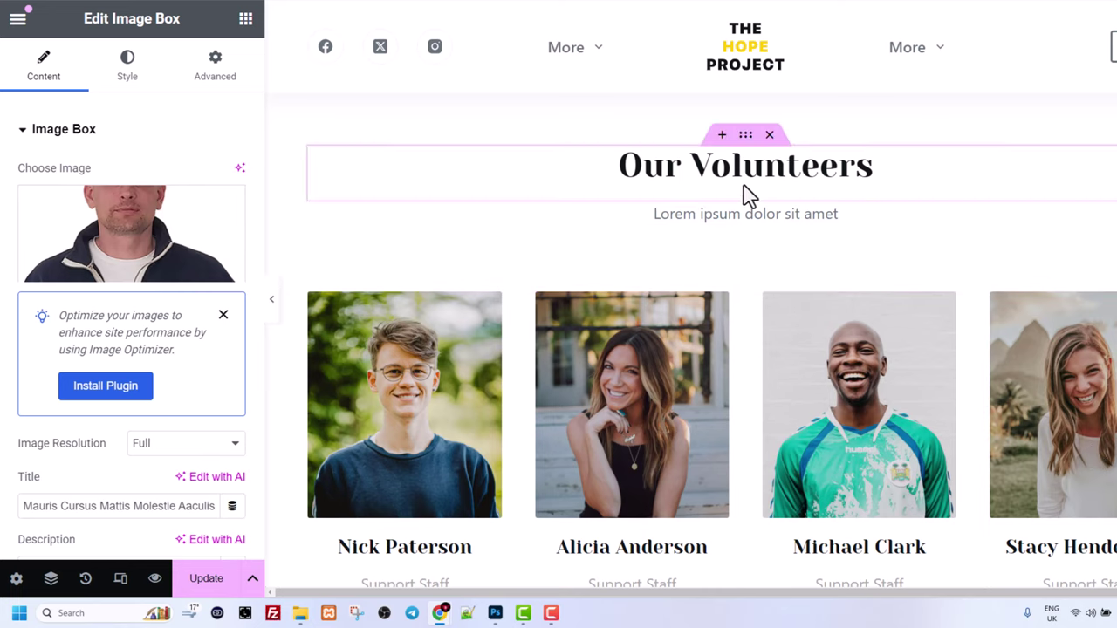
left_click(745, 137)
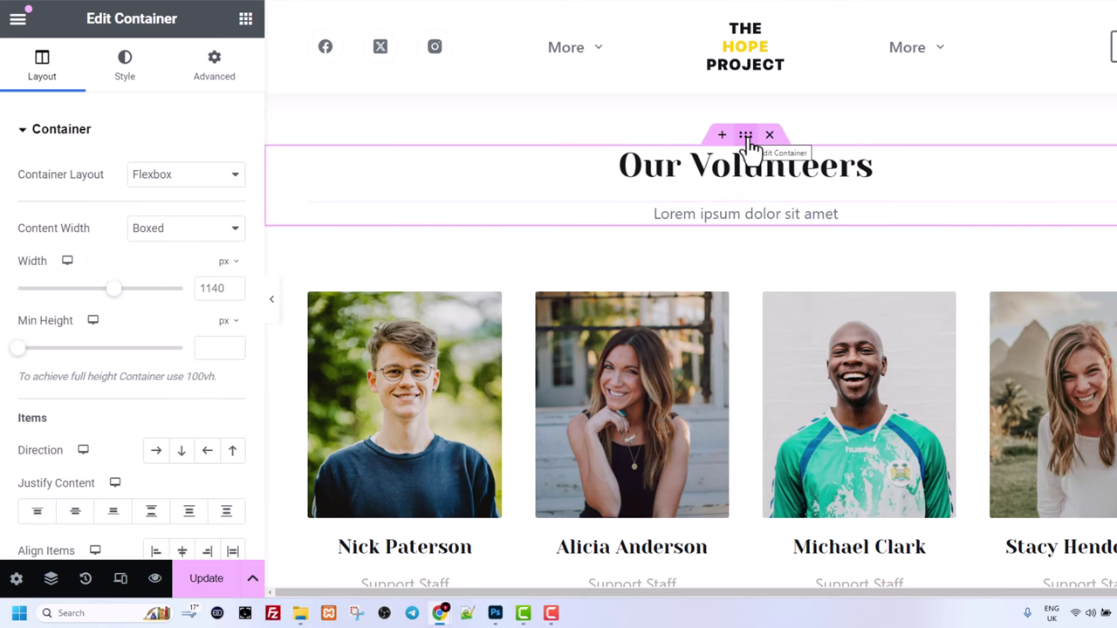
key("Delete")
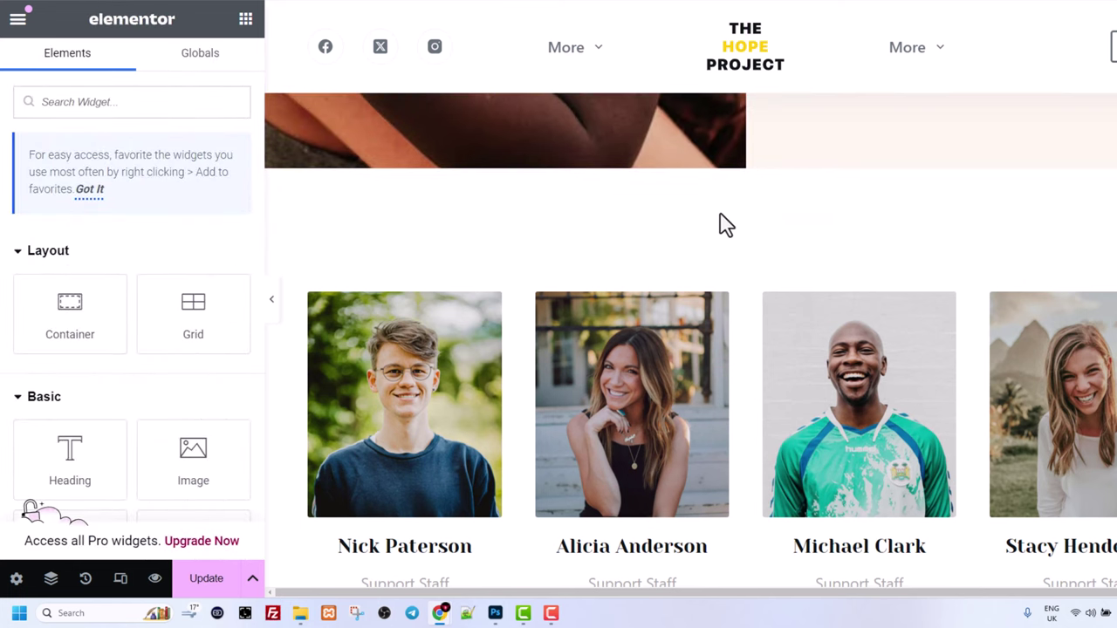
Remove the volunteer cards container below it.
scroll(733, 244, "down", 2)
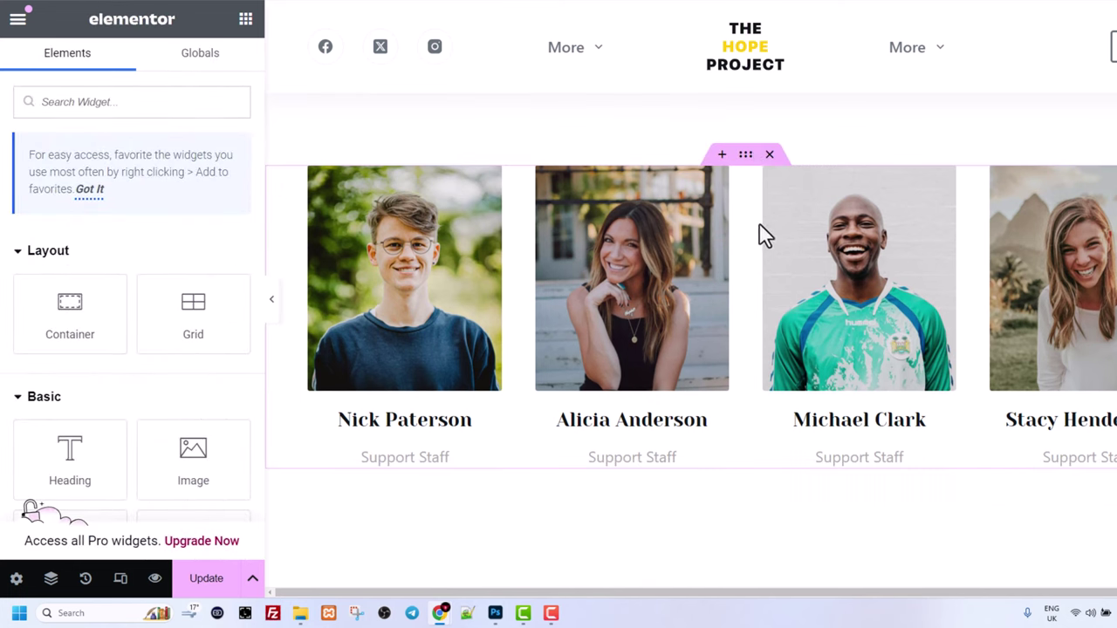
scroll(724, 261, "up", 1)
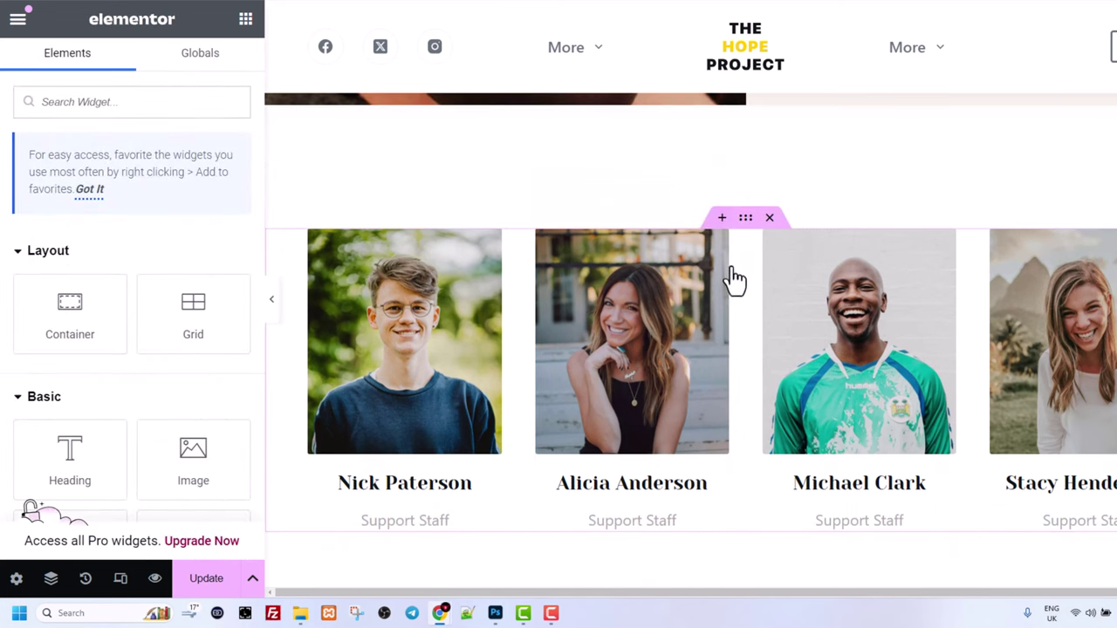
left_click(747, 224)
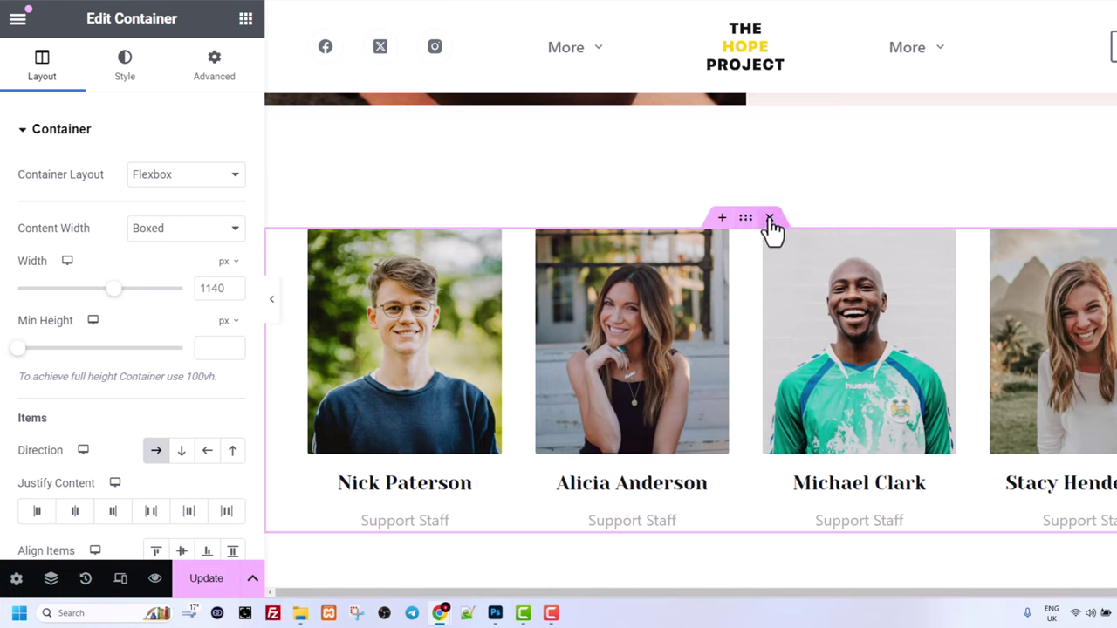
left_click(769, 219)
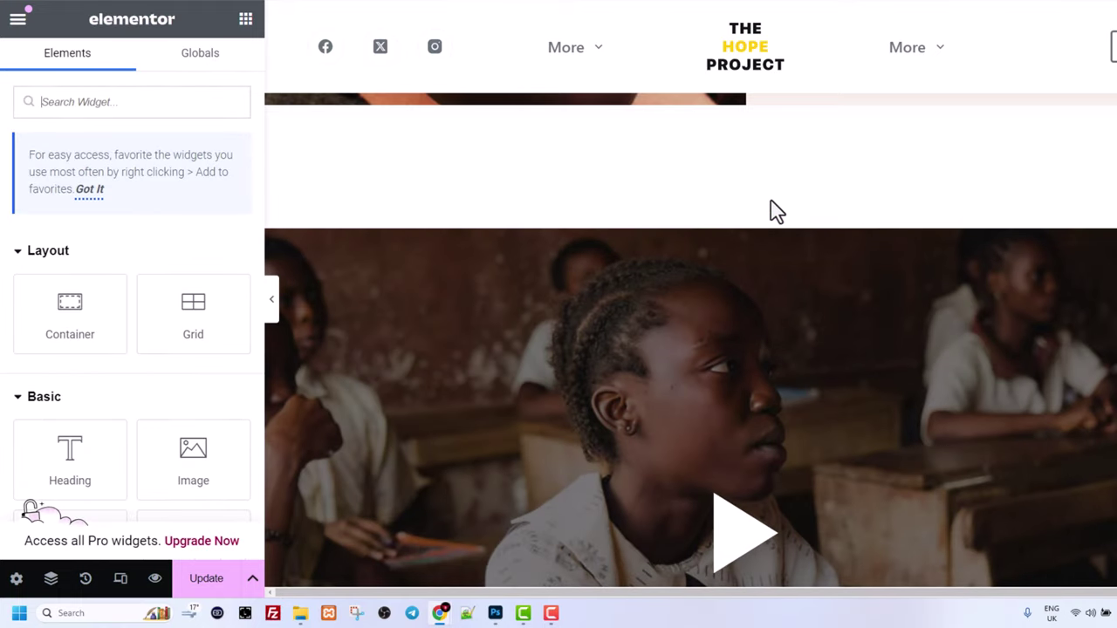
scroll(769, 203, "down", 10)
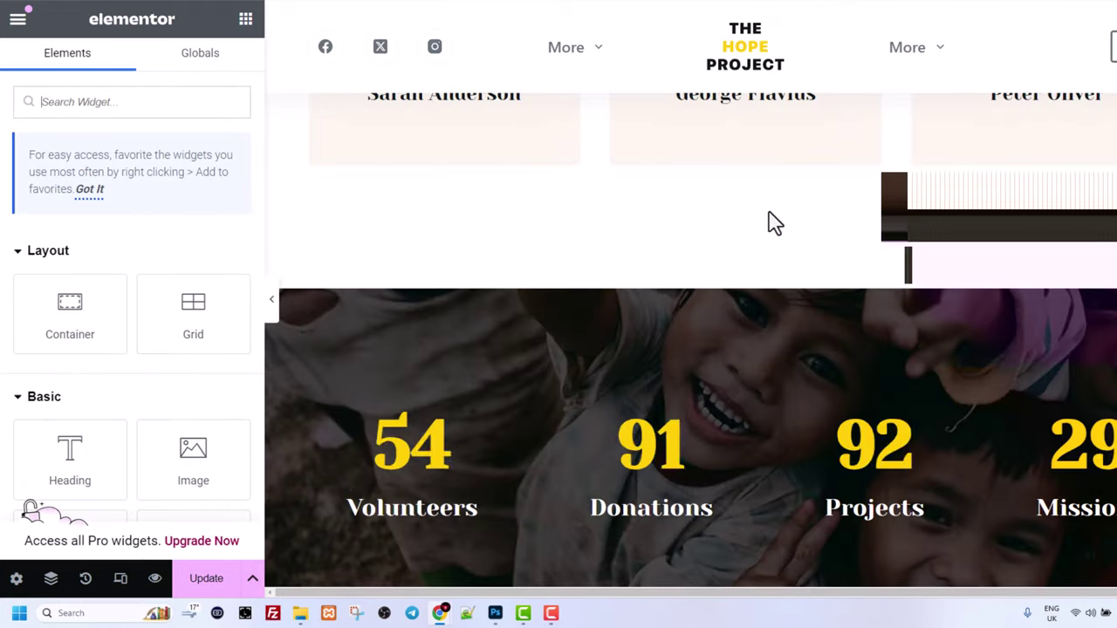
scroll(770, 222, "down", 3)
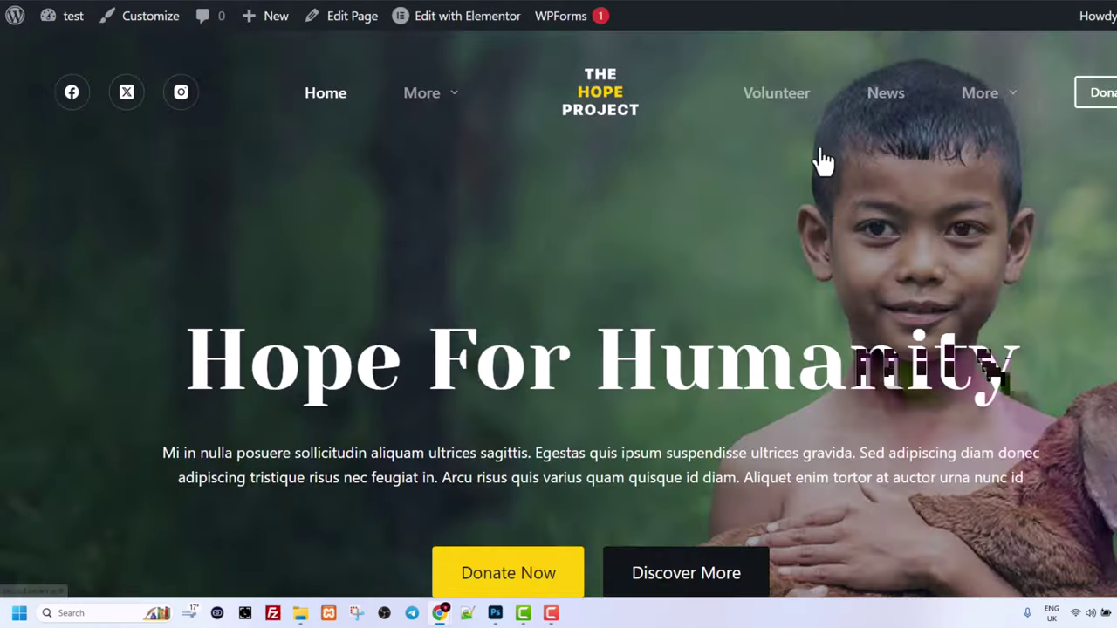
Scroll through the Blocksy Customizer sidebar options beside the Mauris Cursus post preview.
scroll(879, 139, "down", 6)
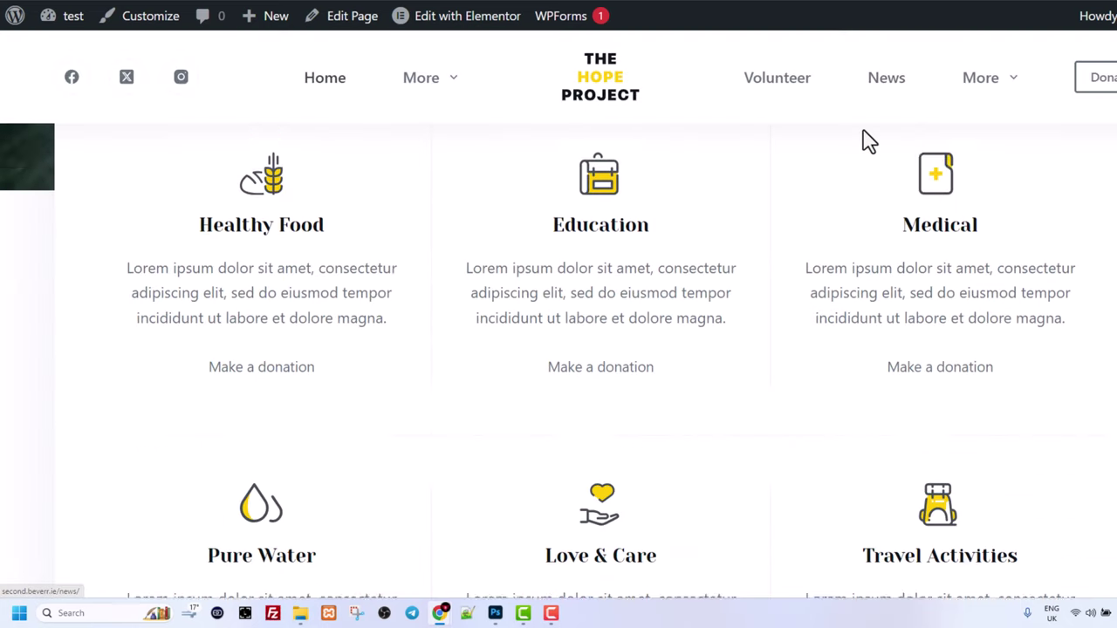
scroll(838, 143, "down", 4)
scroll(668, 144, "up", 10)
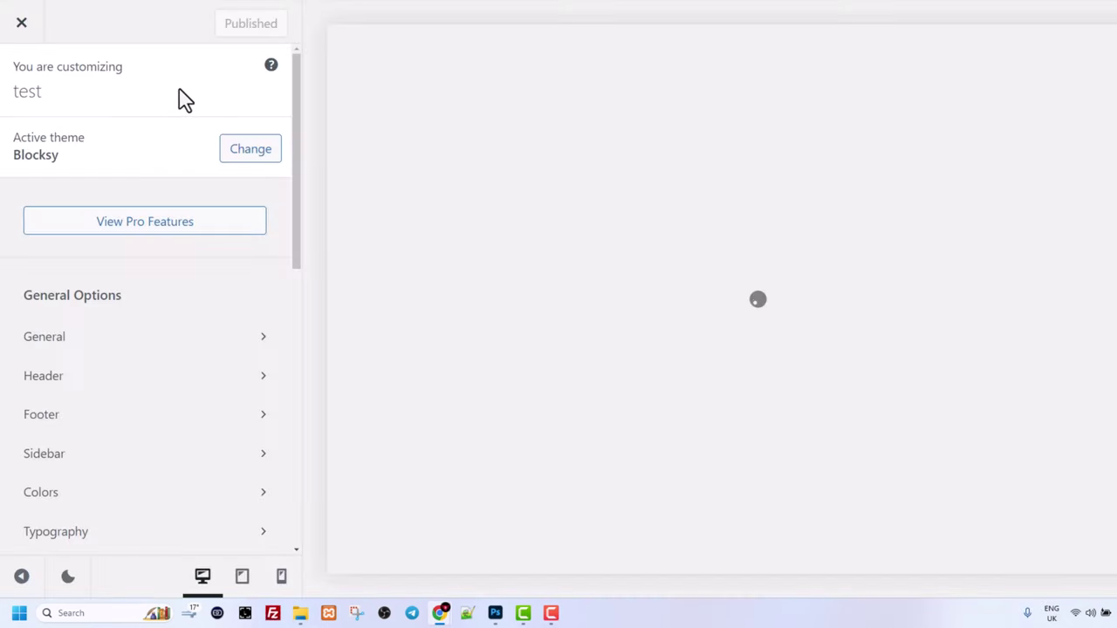
scroll(162, 261, "down", 4)
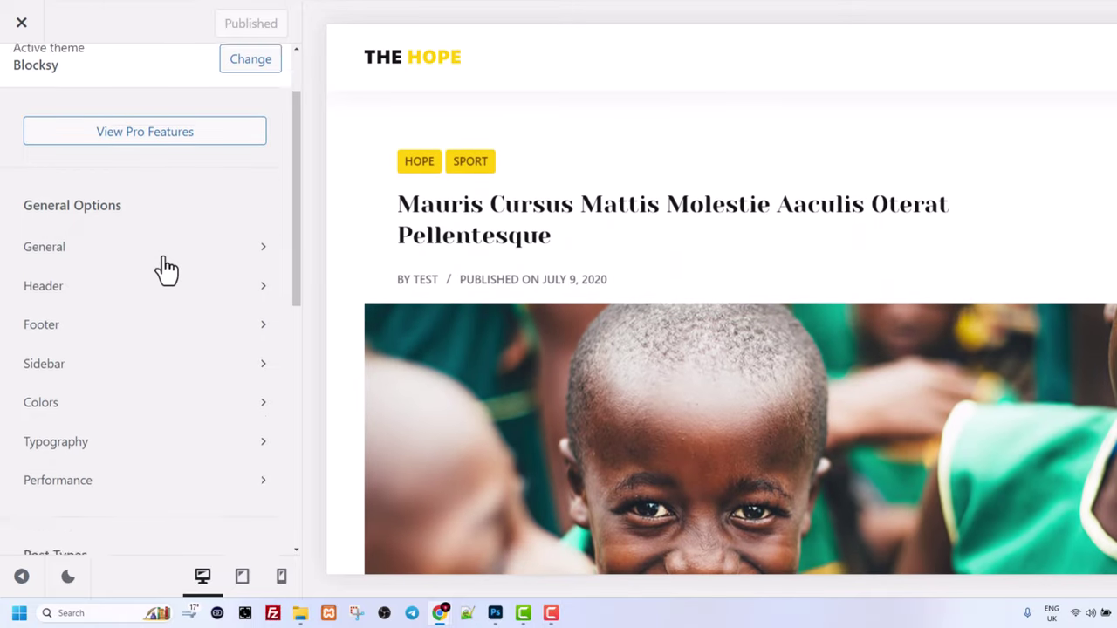
scroll(166, 271, "down", 1)
scroll(160, 299, "down", 3)
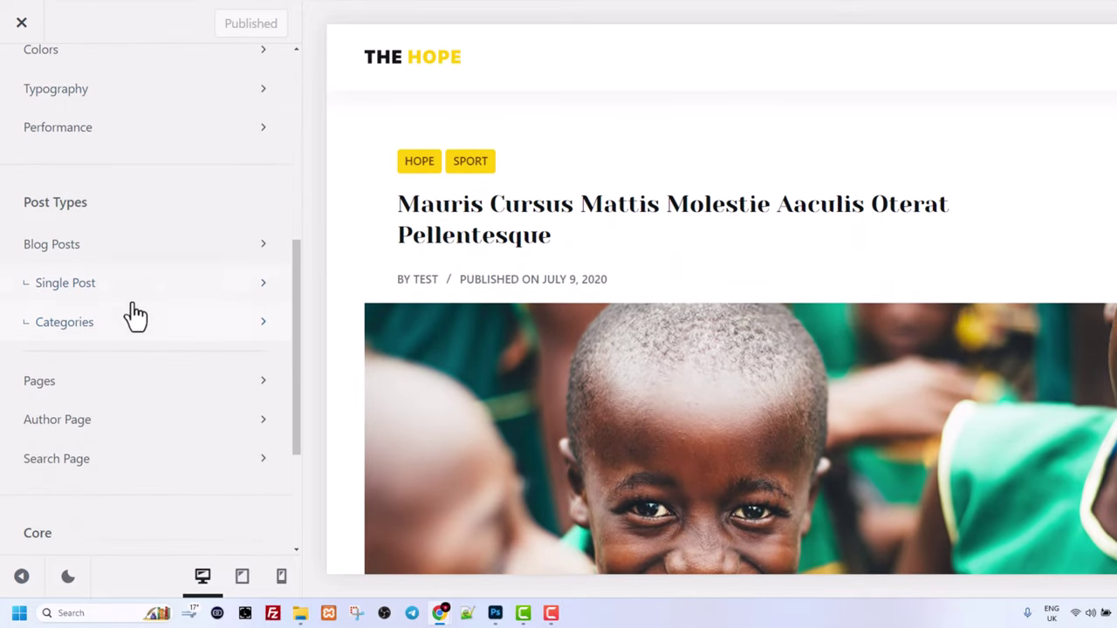
left_click_drag(26, 202, 140, 206)
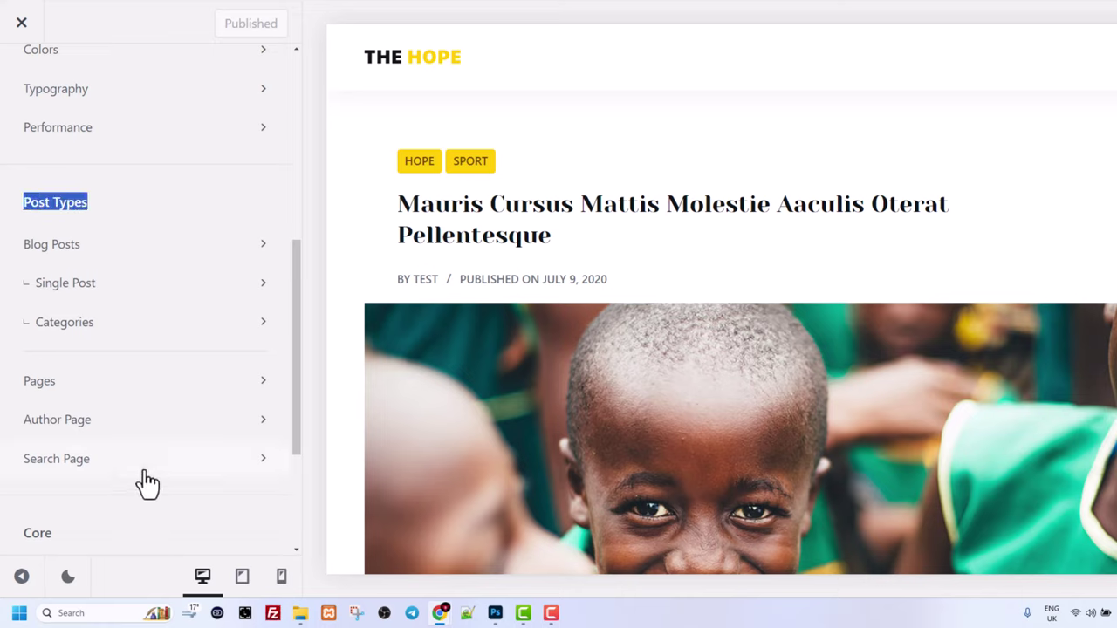
scroll(150, 457, "down", 2)
scroll(149, 454, "down", 1)
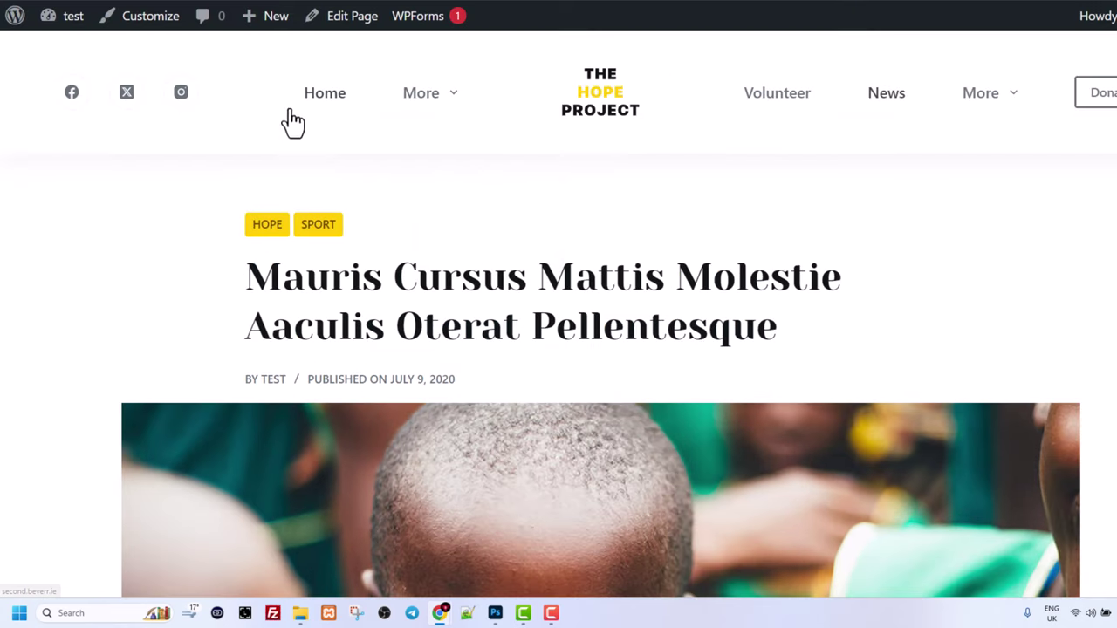
Go to the Hope Project home page and return to its hero with Donate Now and Discover More.
left_click(292, 109)
scroll(204, 174, "down", 5)
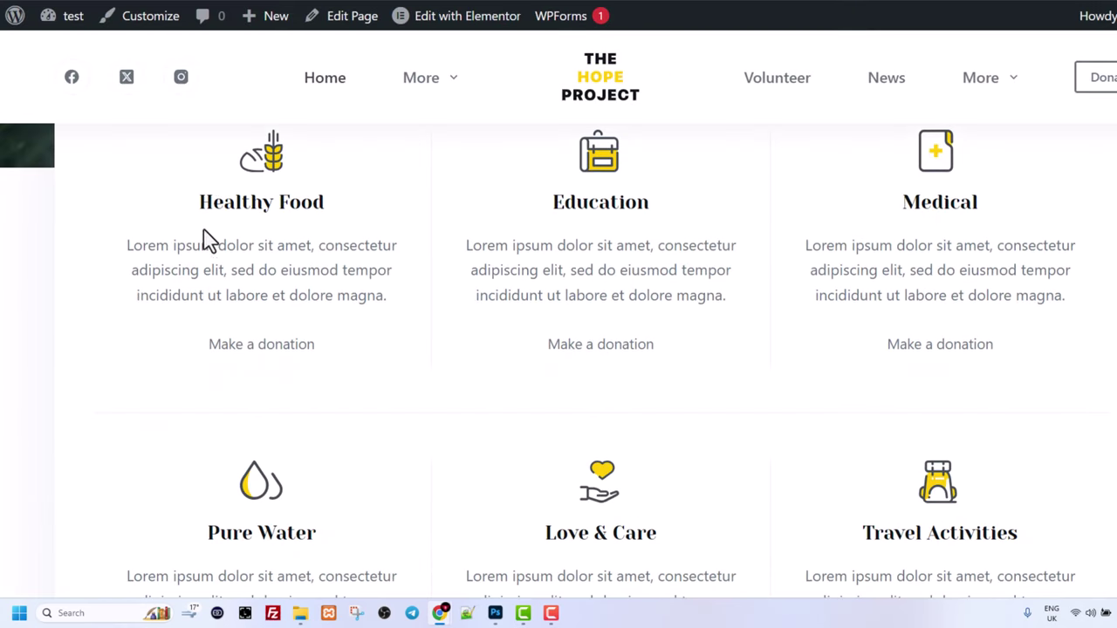
scroll(202, 307, "up", 2)
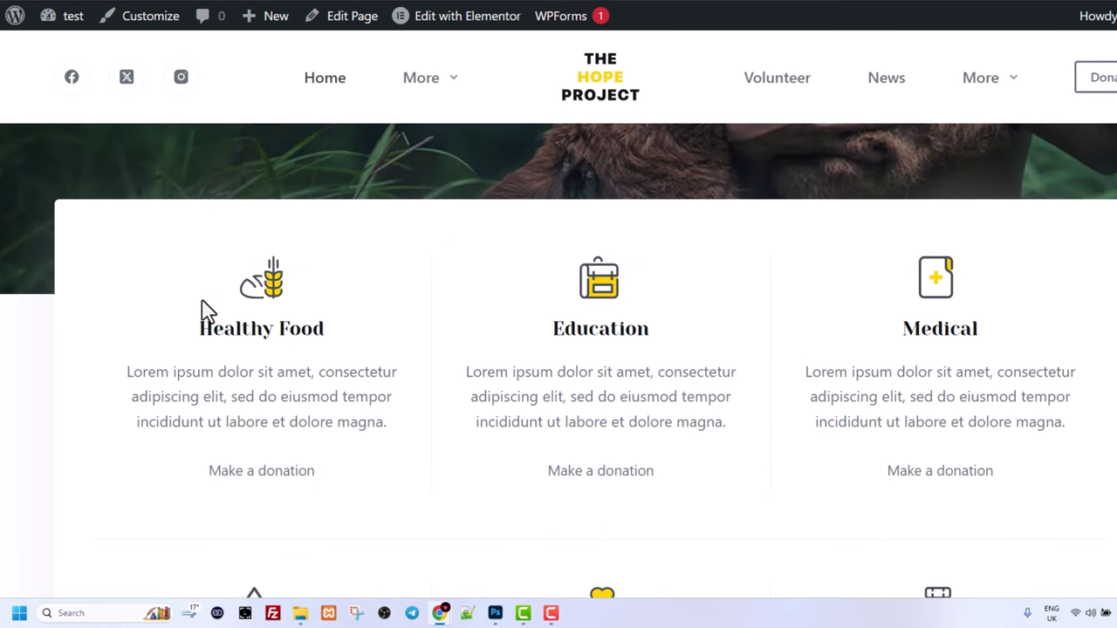
scroll(202, 310, "up", 4)
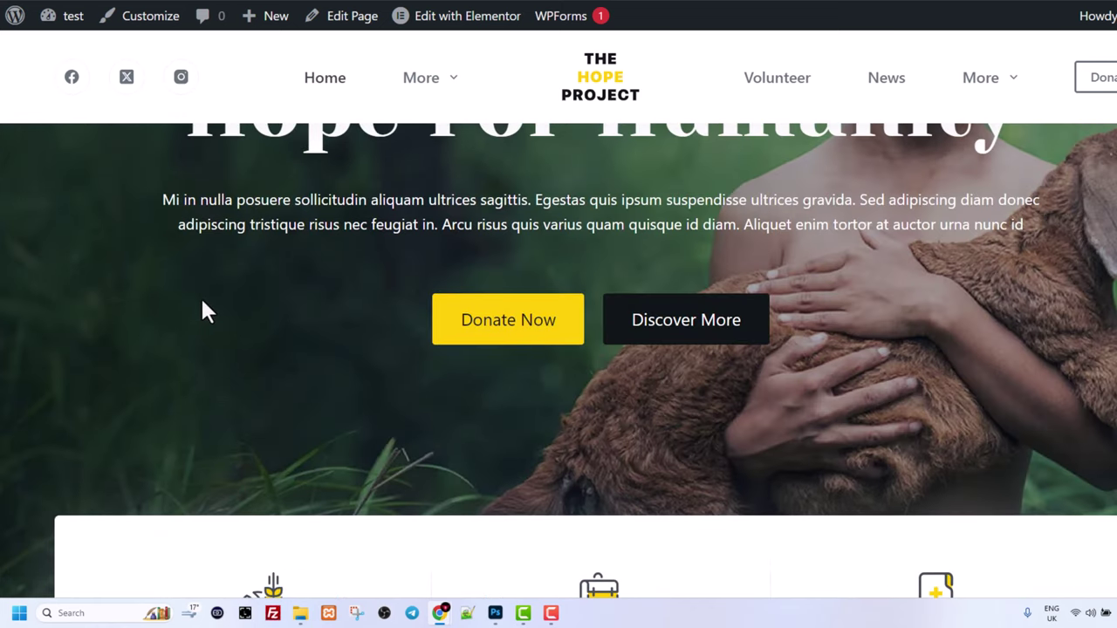